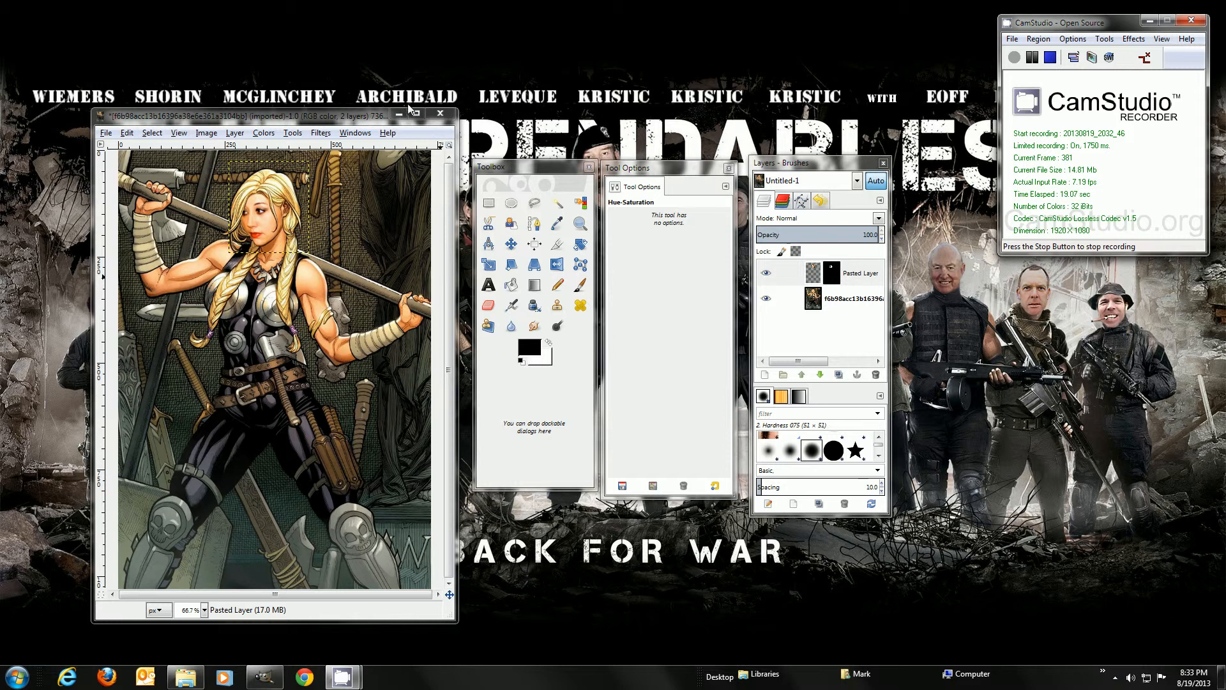
Step: Apply the Sharpen filter to the pasted face layer with a sharpness of 40
click(179, 132)
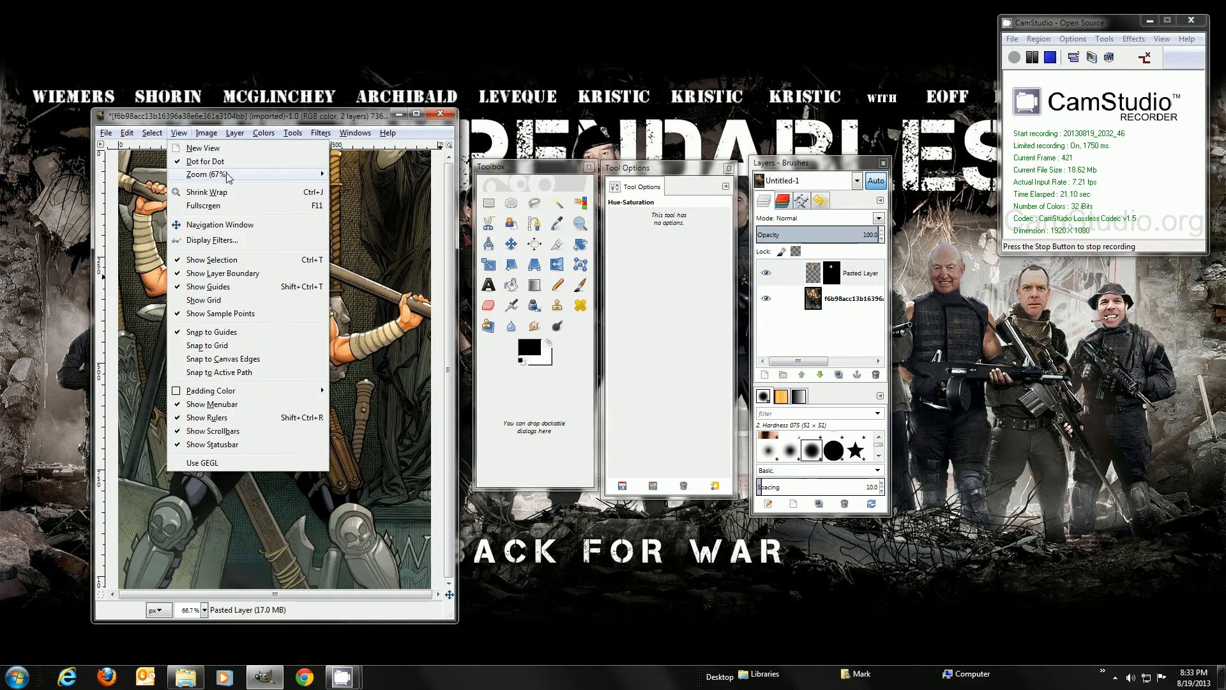
mouse_move(270, 175)
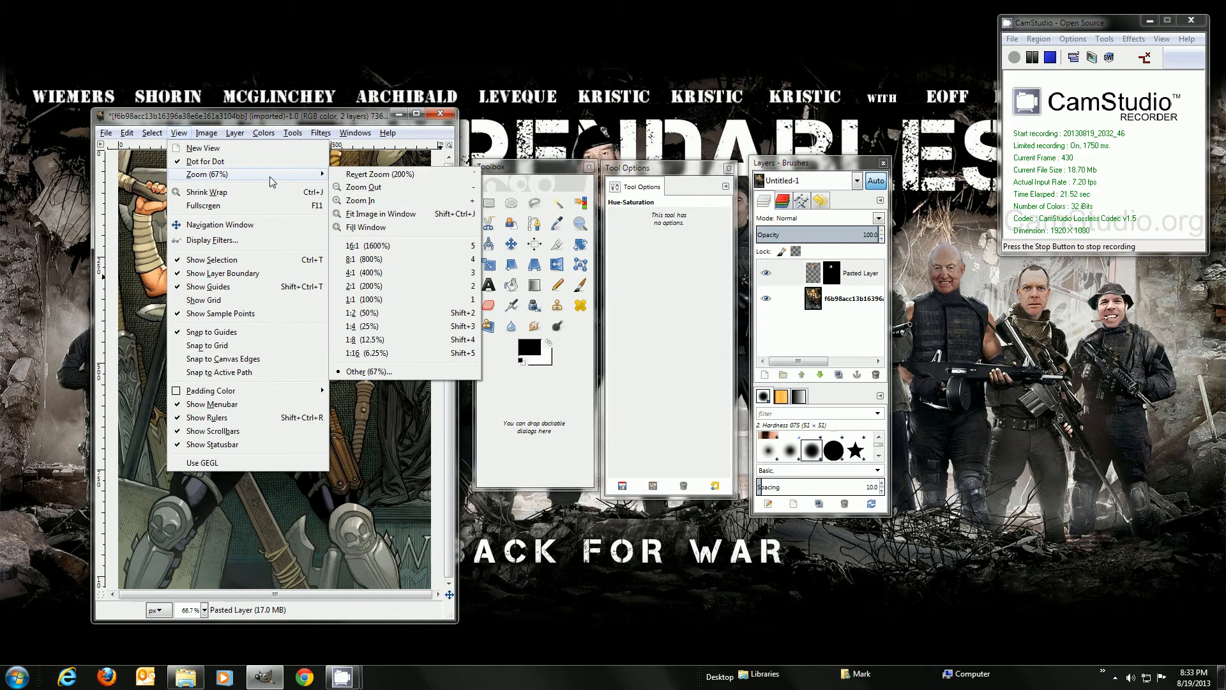
click(381, 175)
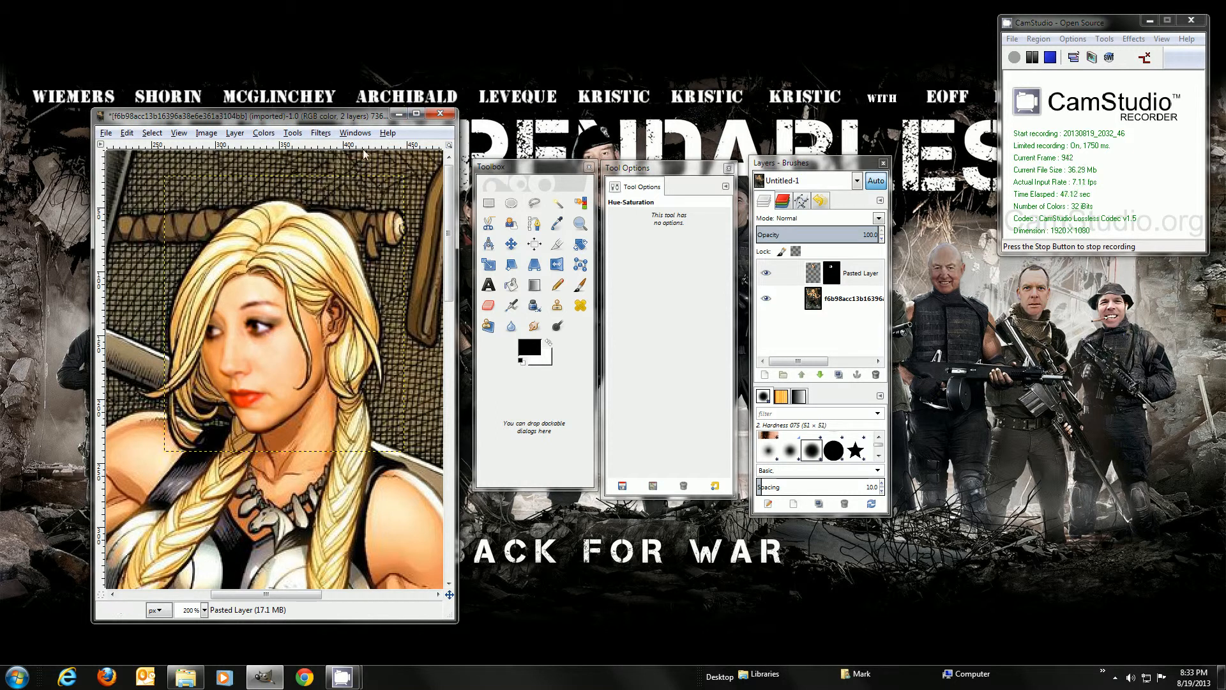
click(327, 133)
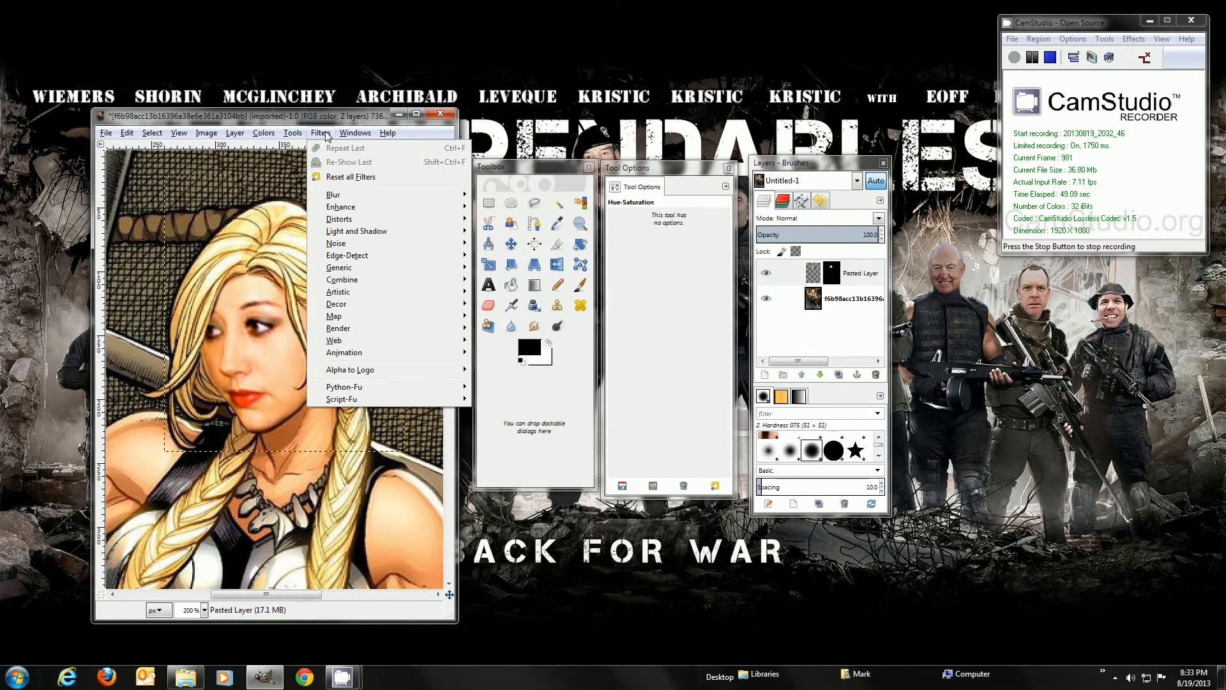
mouse_move(357, 210)
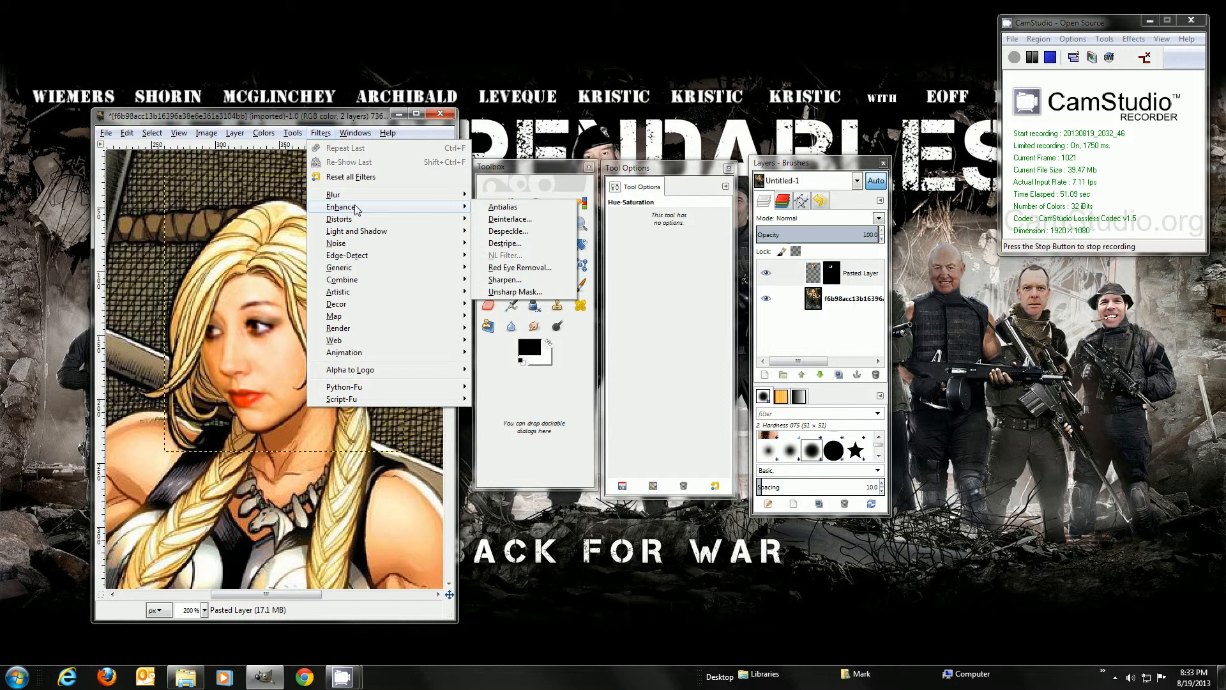
click(511, 281)
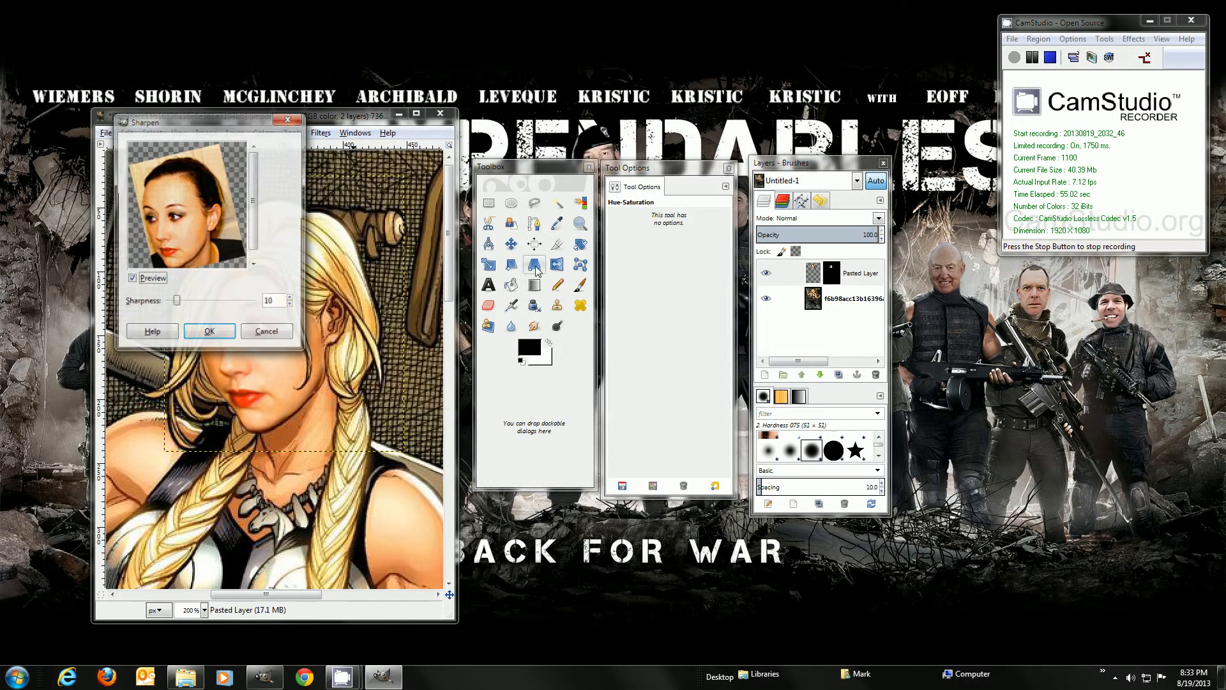
drag(217, 123, 452, 138)
drag(423, 323, 450, 322)
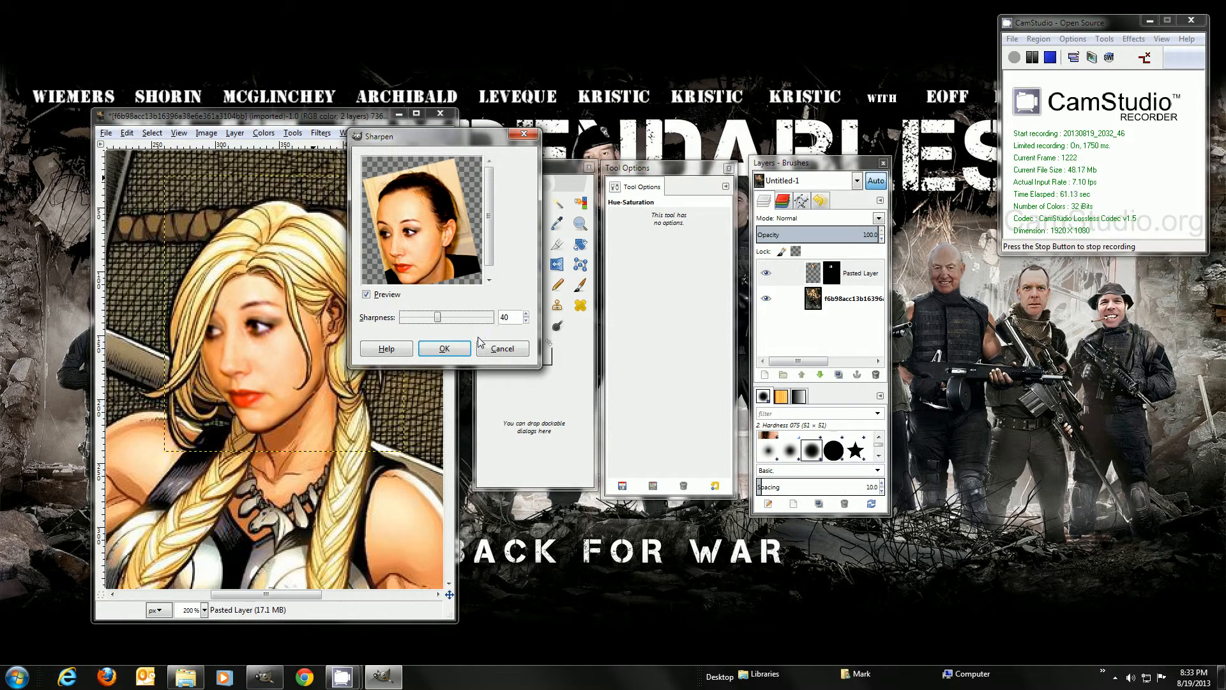
click(444, 349)
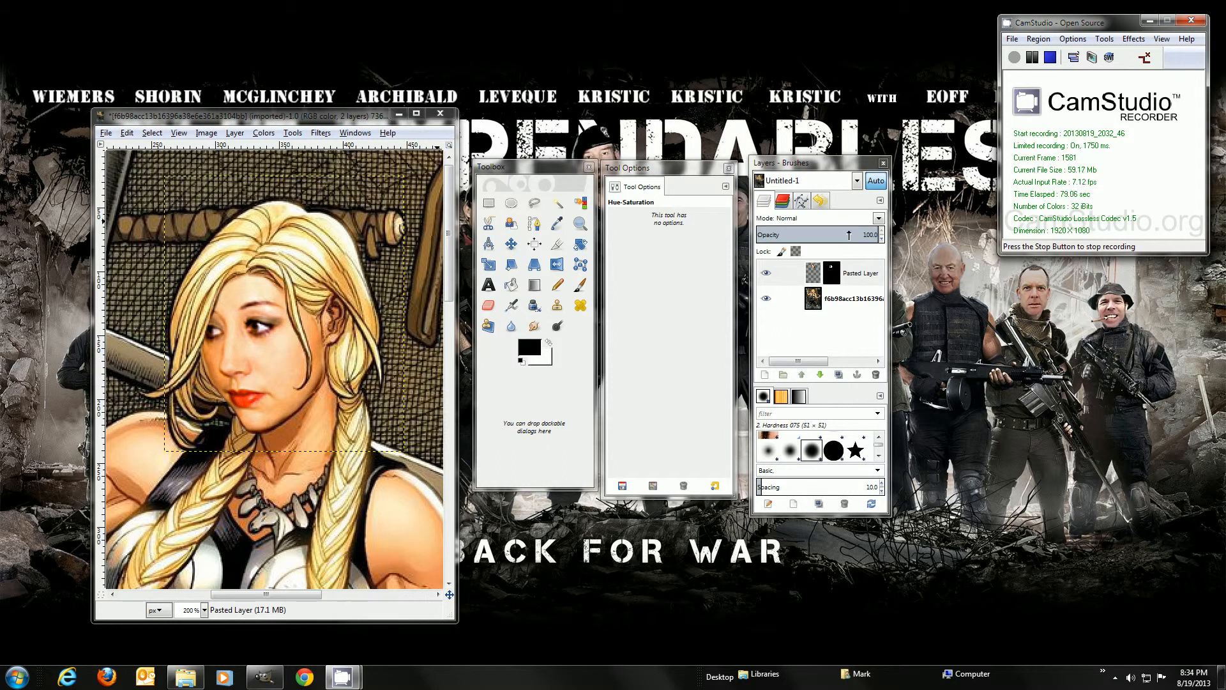
Step: Lower the pasted layer's opacity to 51 and make its layer mask active for editing
drag(858, 234, 822, 248)
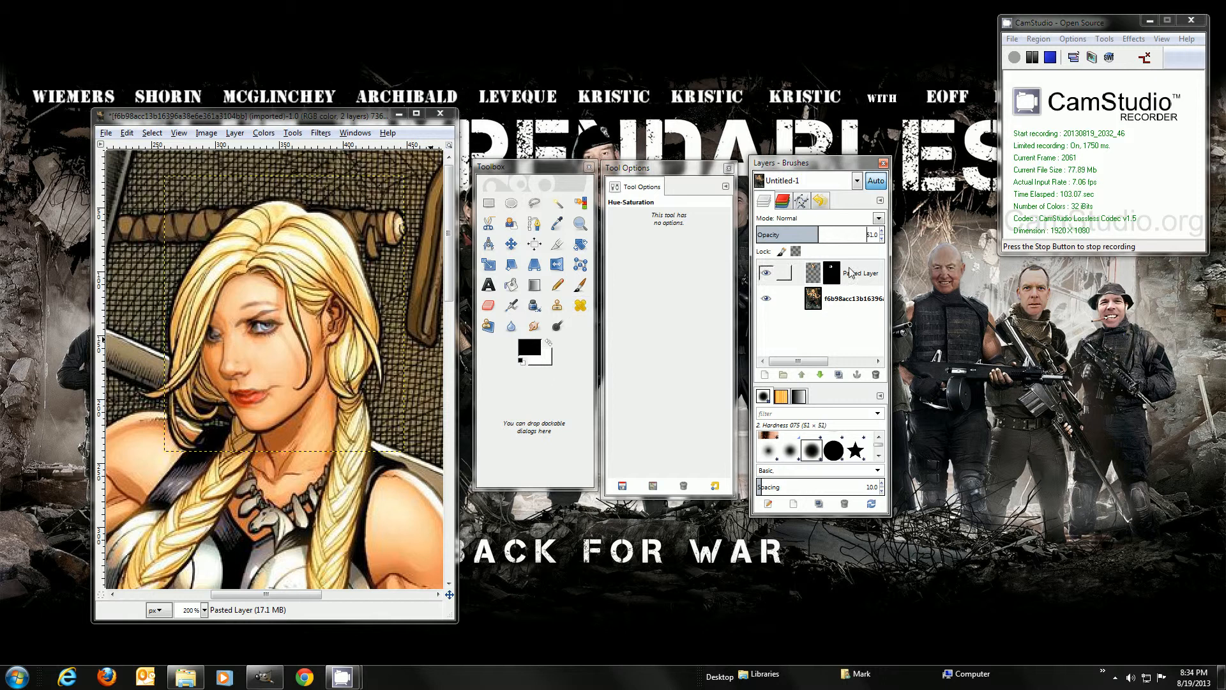
click(836, 282)
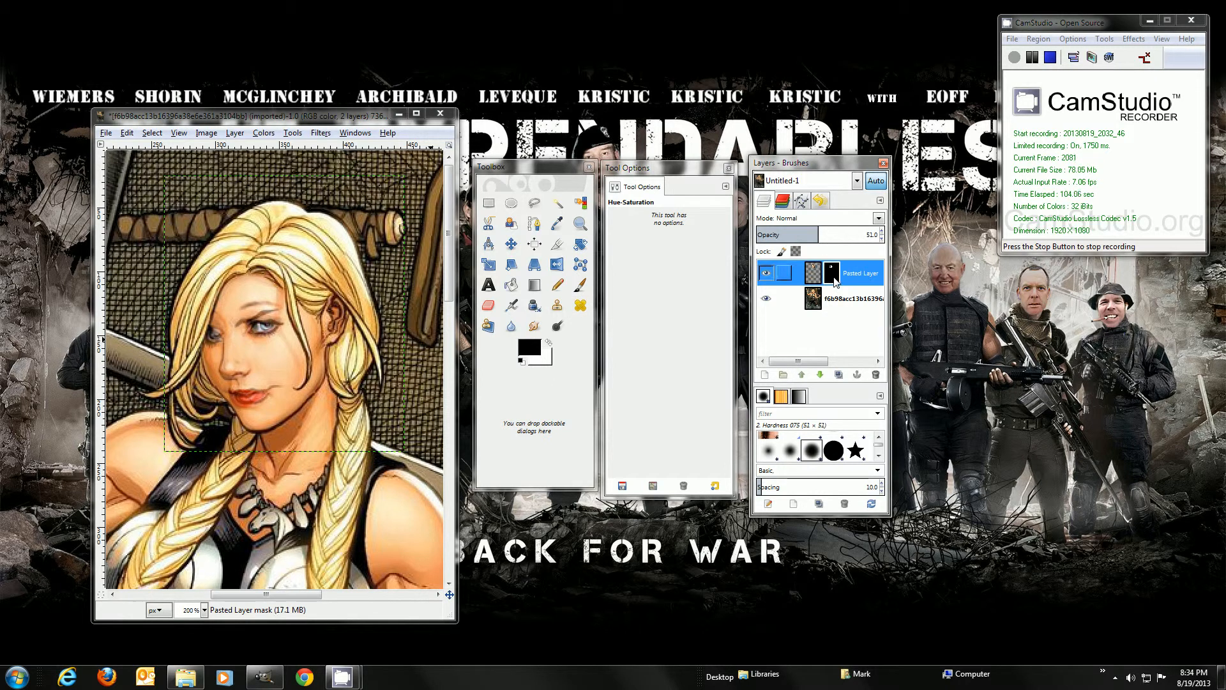
Step: Set up the Paintbrush with the 2. Hardness 025 brush, opacity 23.6 and size 10
click(581, 288)
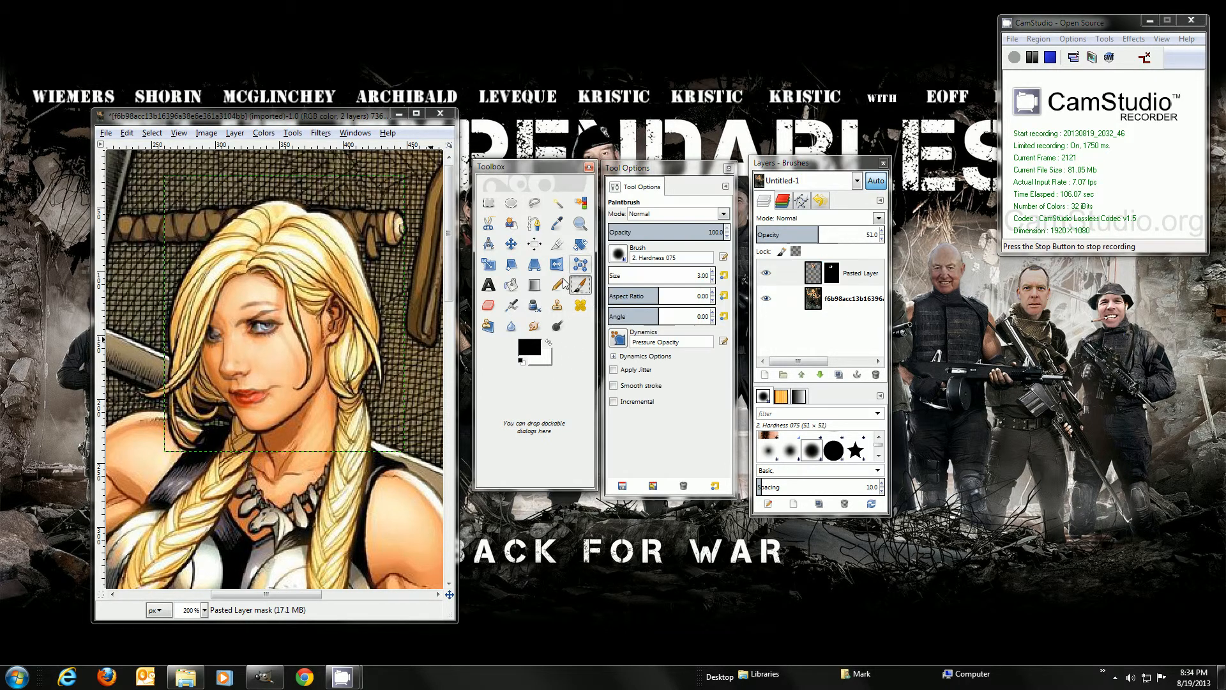
click(618, 254)
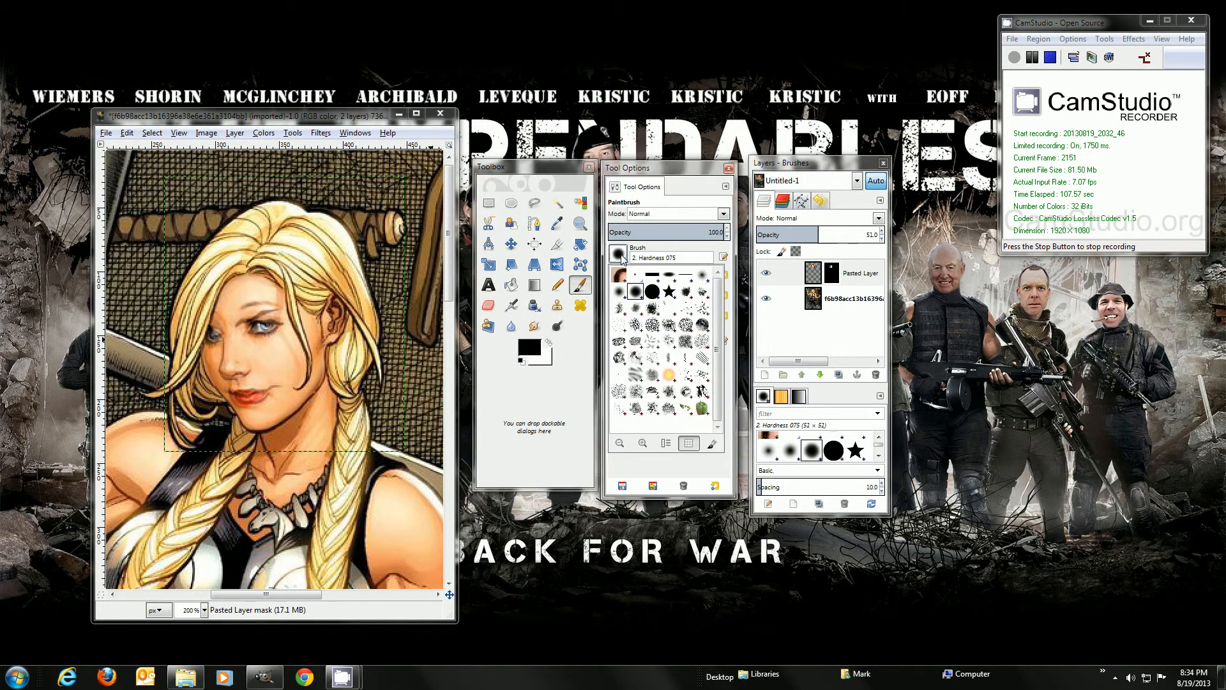
double_click(703, 278)
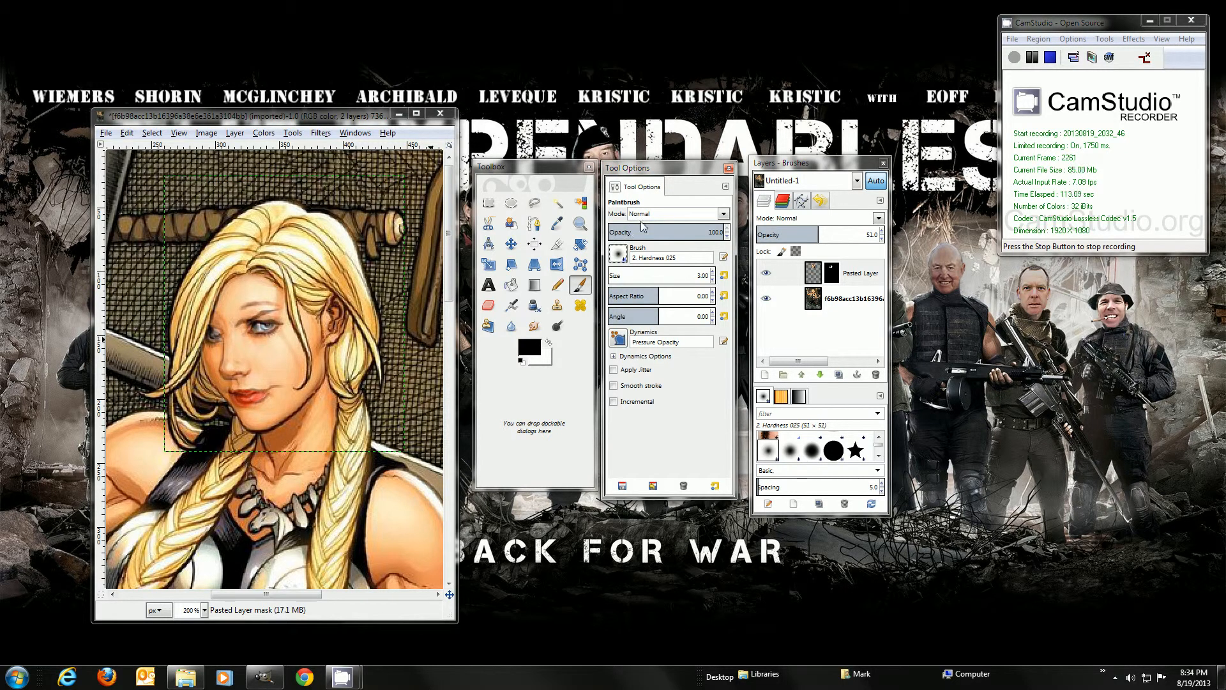
drag(637, 232, 635, 233)
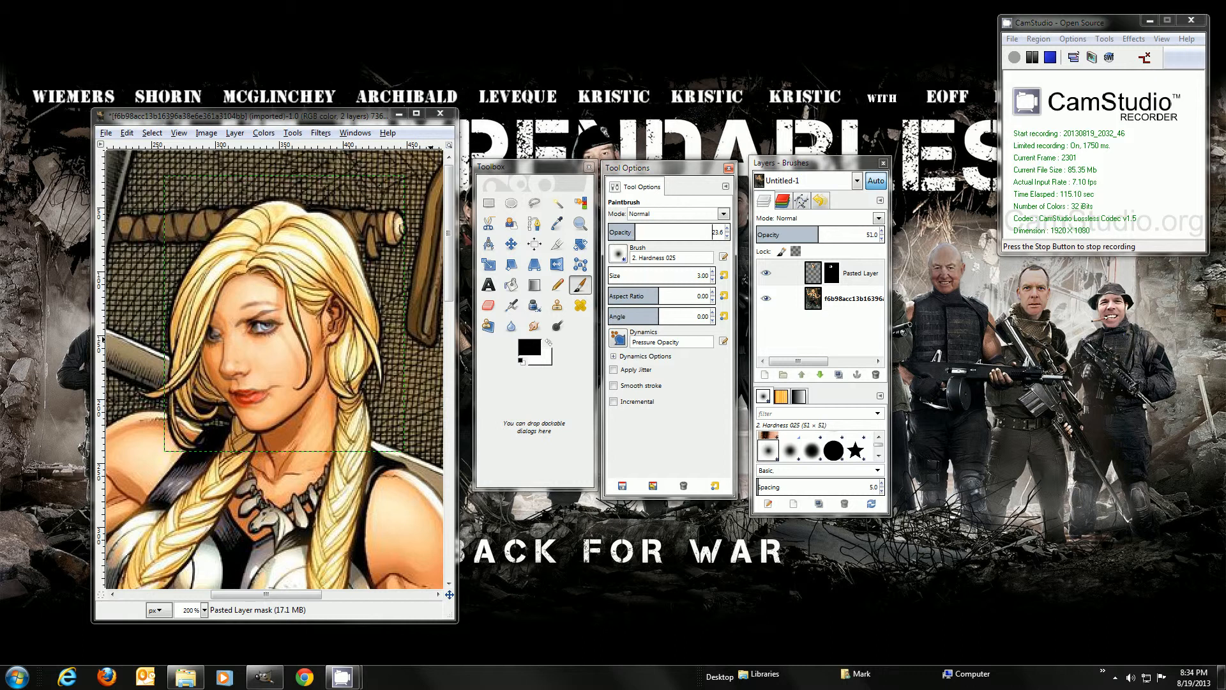
double_click(699, 275)
text(10)
Step: Paint black on the pasted layer's mask near the forehead and restore the layer's opacity to 100
click(267, 283)
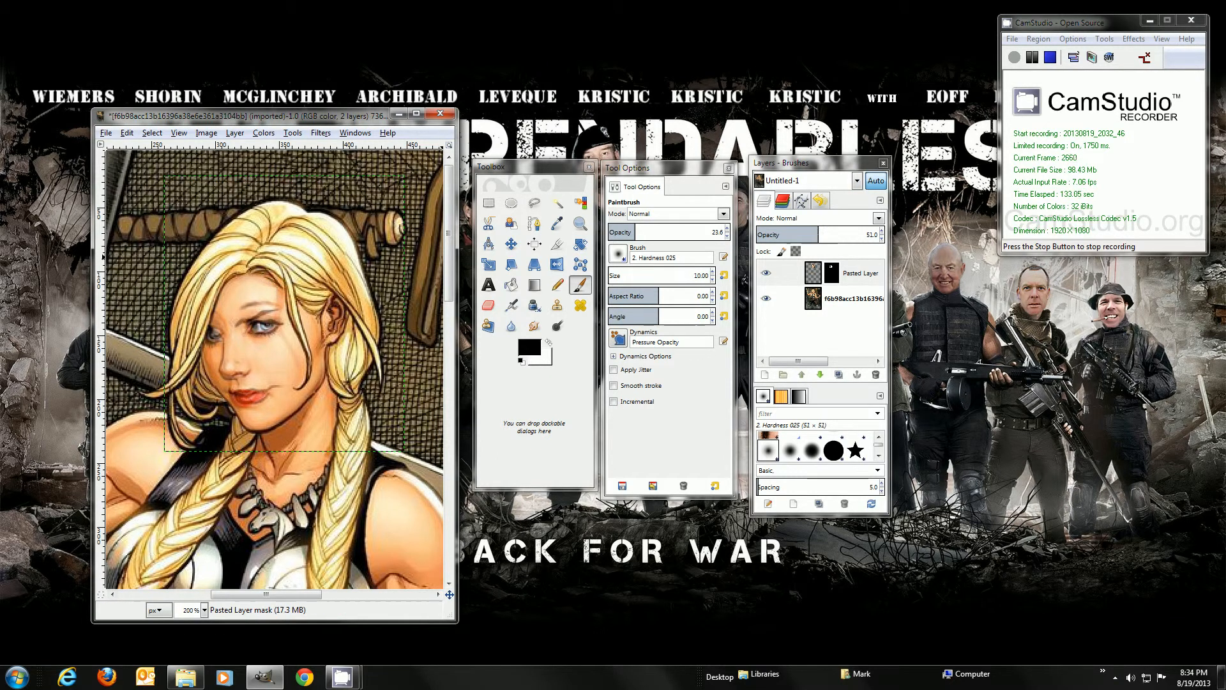
drag(816, 235, 910, 228)
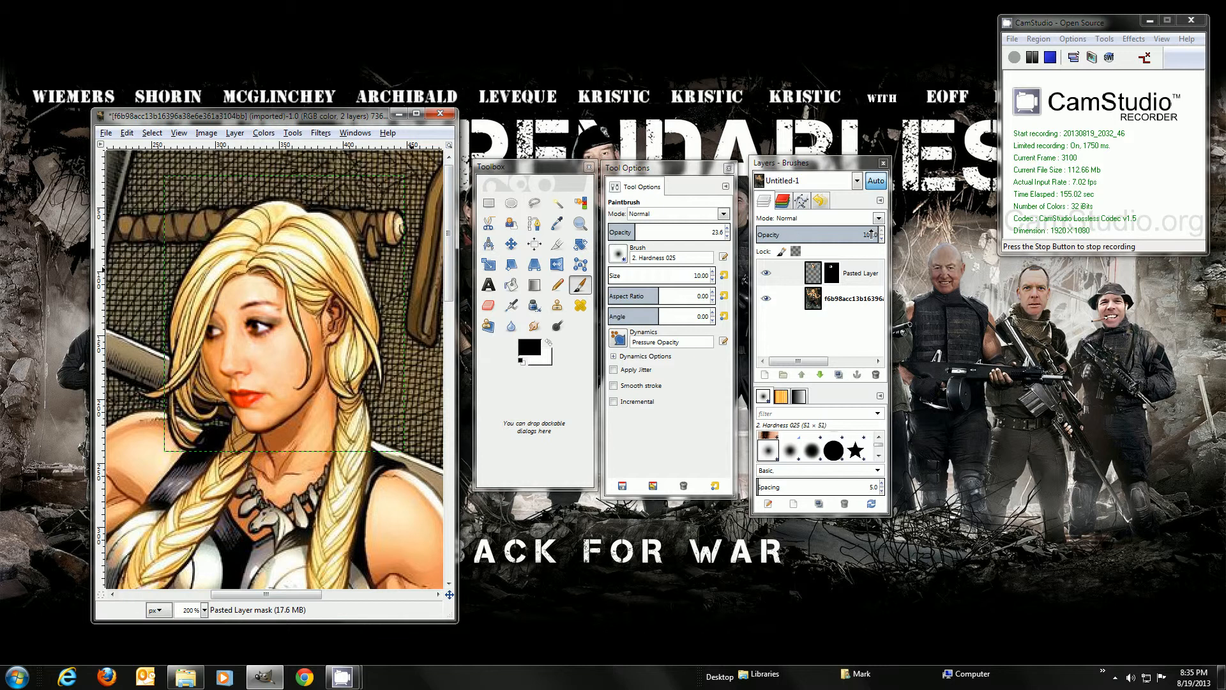
mouse_move(870, 234)
mouse_down()
mouse_move(751, 233)
mouse_move(884, 237)
mouse_up()
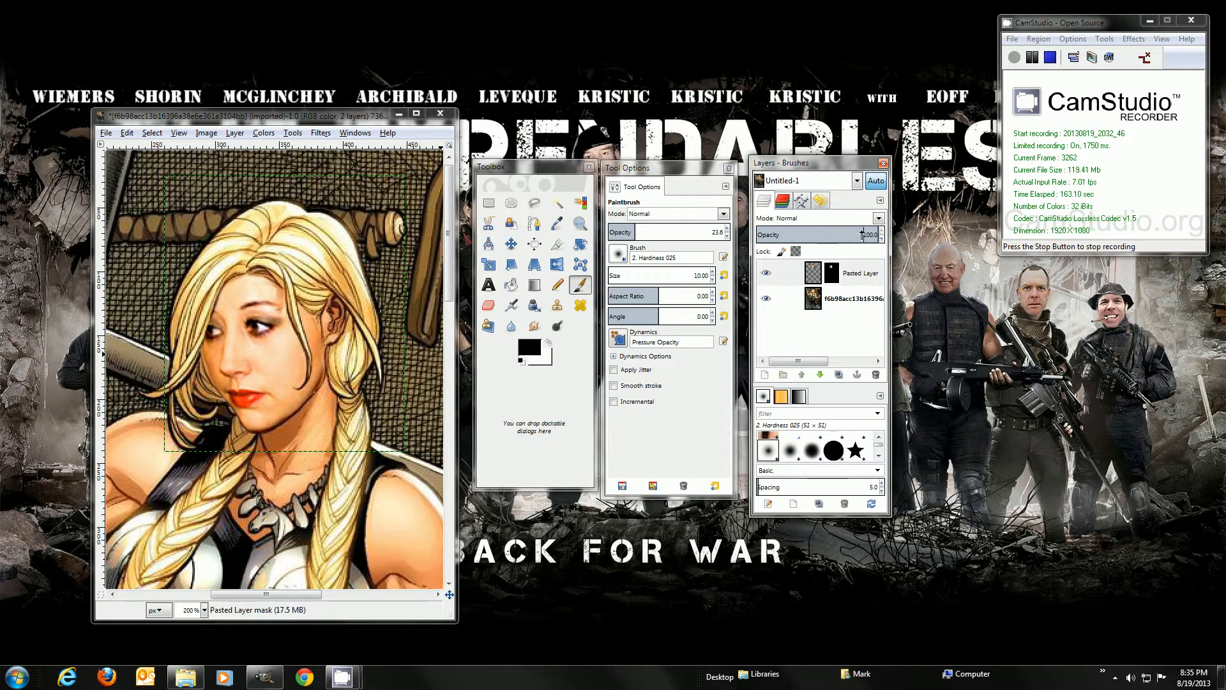
Step: Try painting black on the mask beside the jaw and ear at reduced layer opacity, and undo the stroke
mouse_move(848, 231)
mouse_down()
mouse_move(794, 235)
mouse_move(825, 237)
mouse_up()
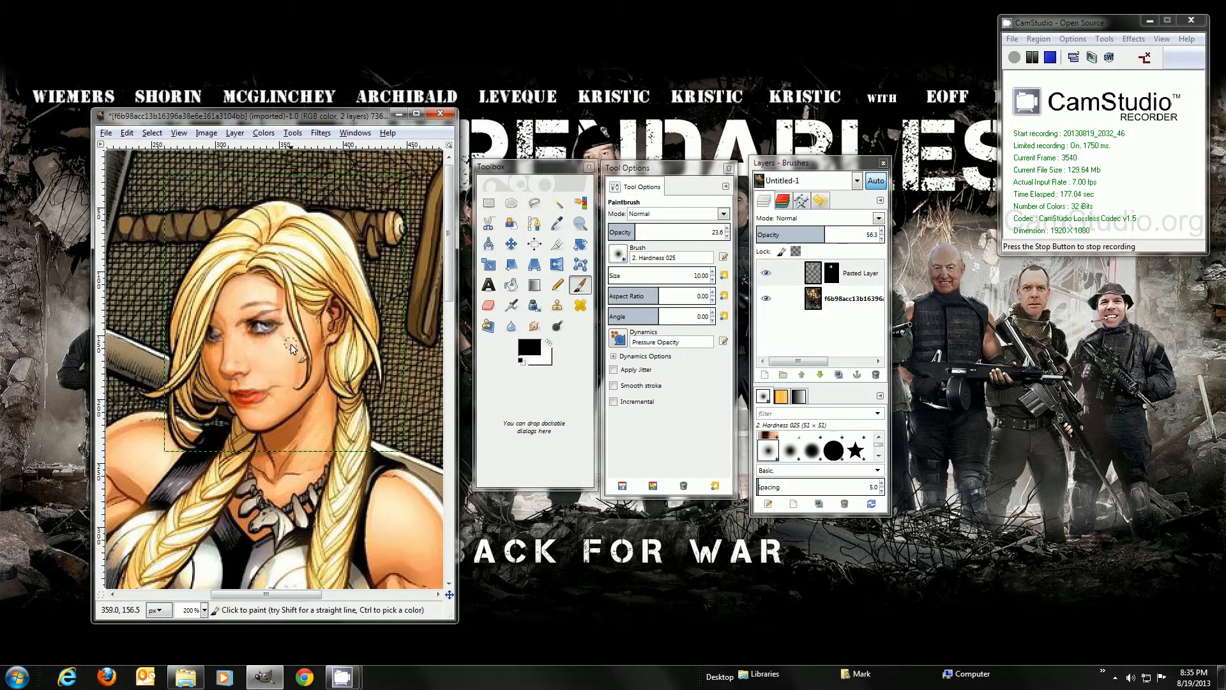
drag(298, 380, 294, 362)
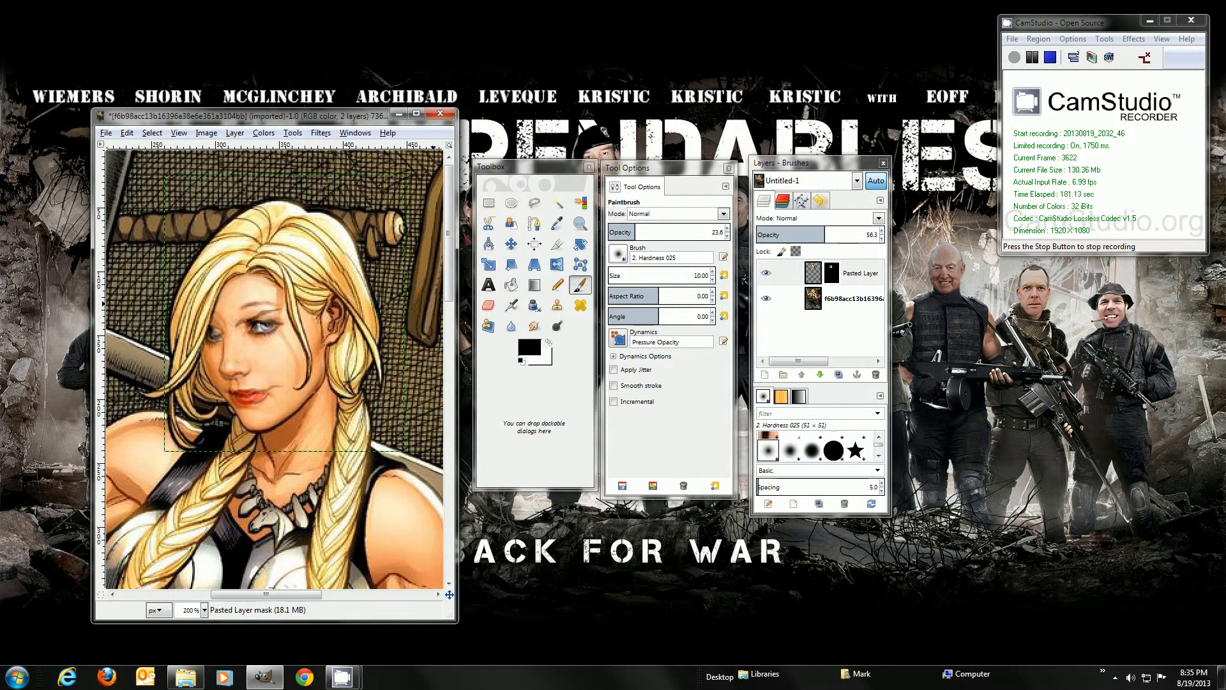
drag(803, 235, 908, 224)
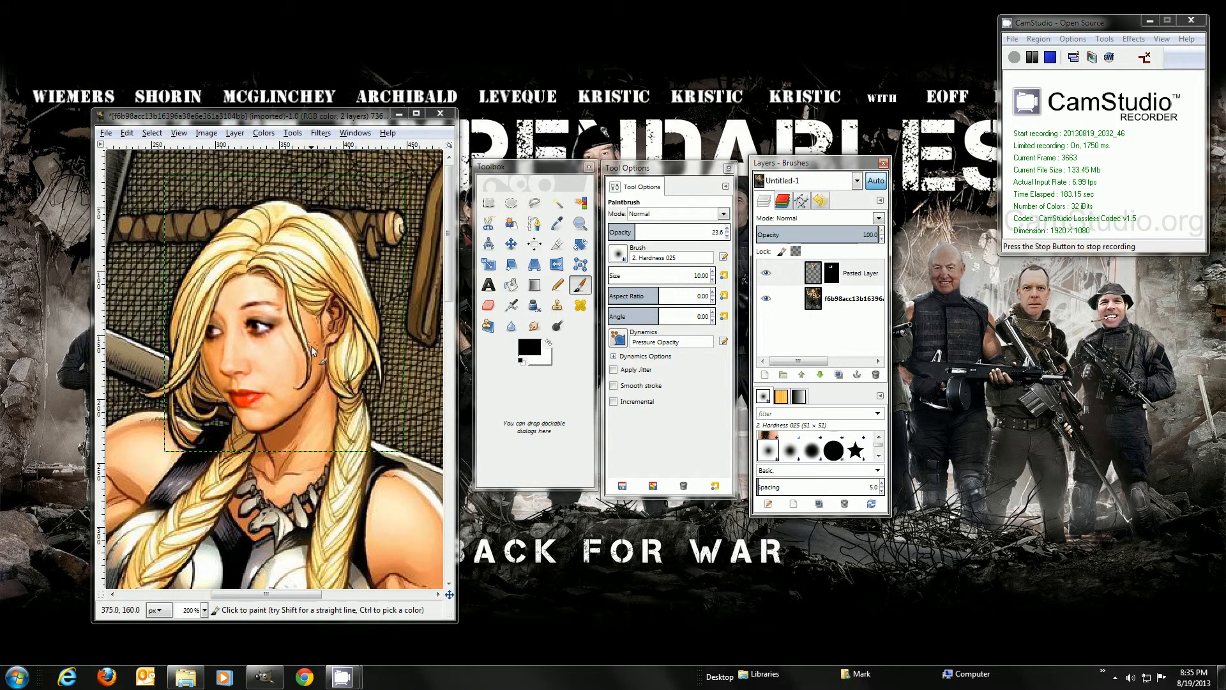
key(ctrl+z)
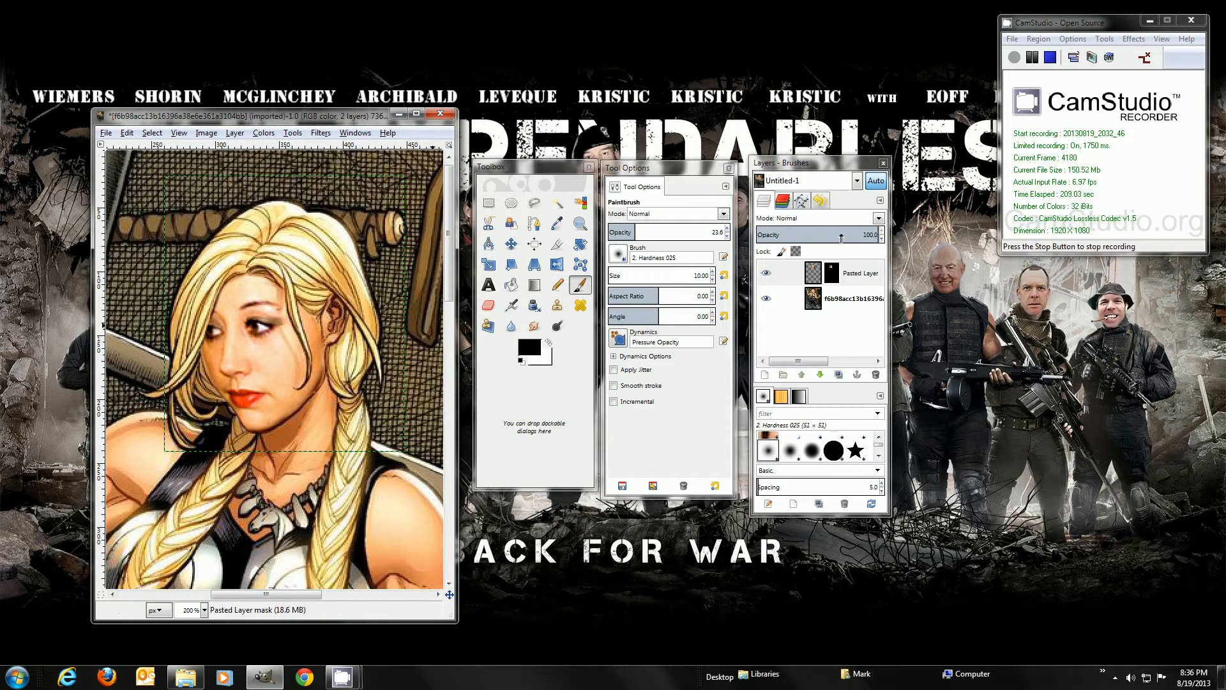
Step: Touch up the mask around the face with black, checking it at 77.6 layer opacity and returning the layer to 100
drag(840, 235, 811, 238)
mouse_move(811, 238)
mouse_down()
mouse_move(862, 231)
mouse_move(851, 234)
mouse_up()
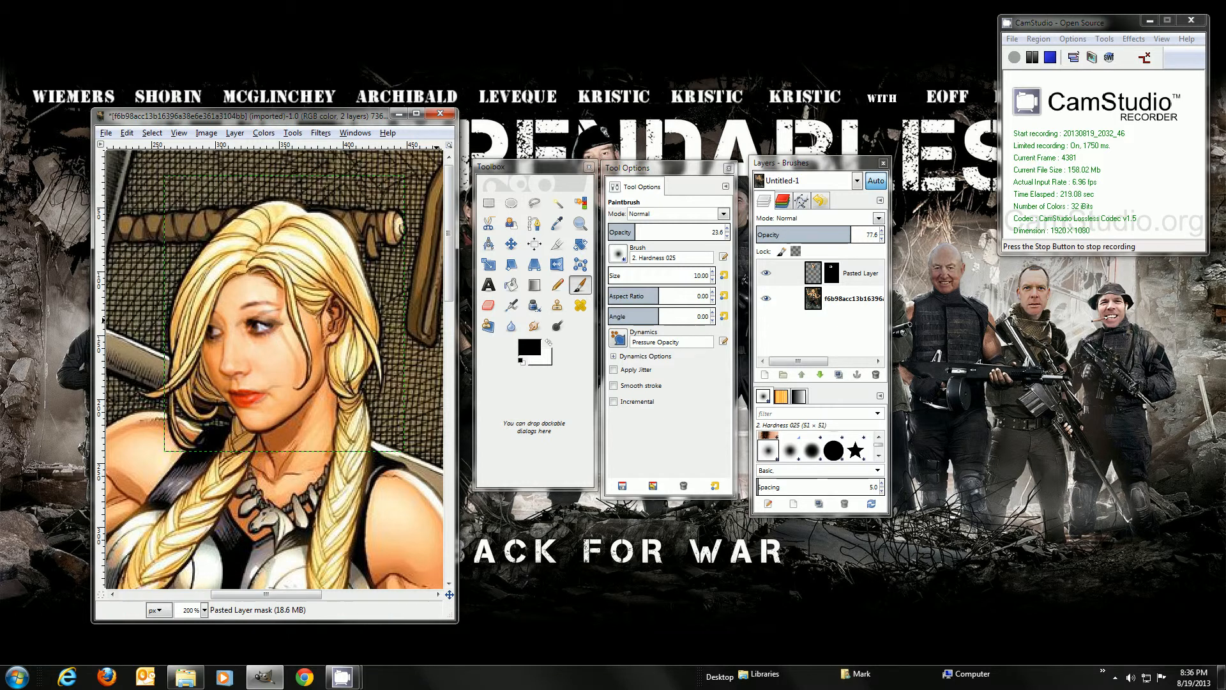
drag(831, 234, 894, 232)
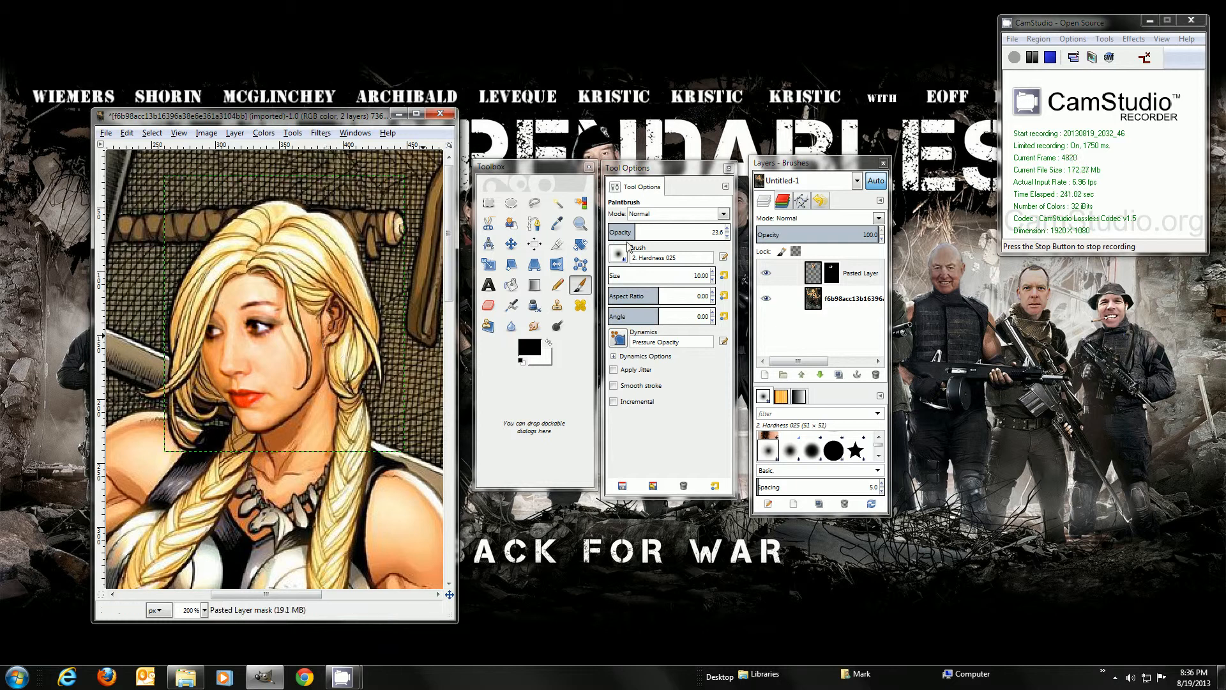
click(320, 376)
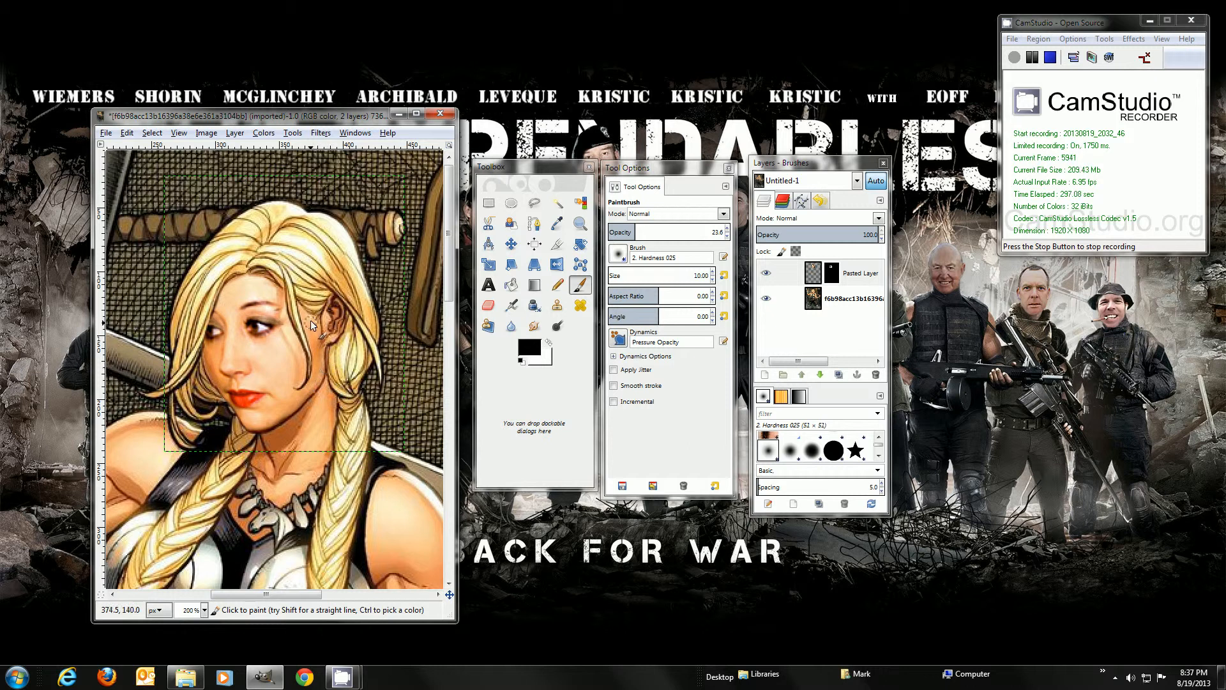
click(180, 133)
mouse_move(230, 178)
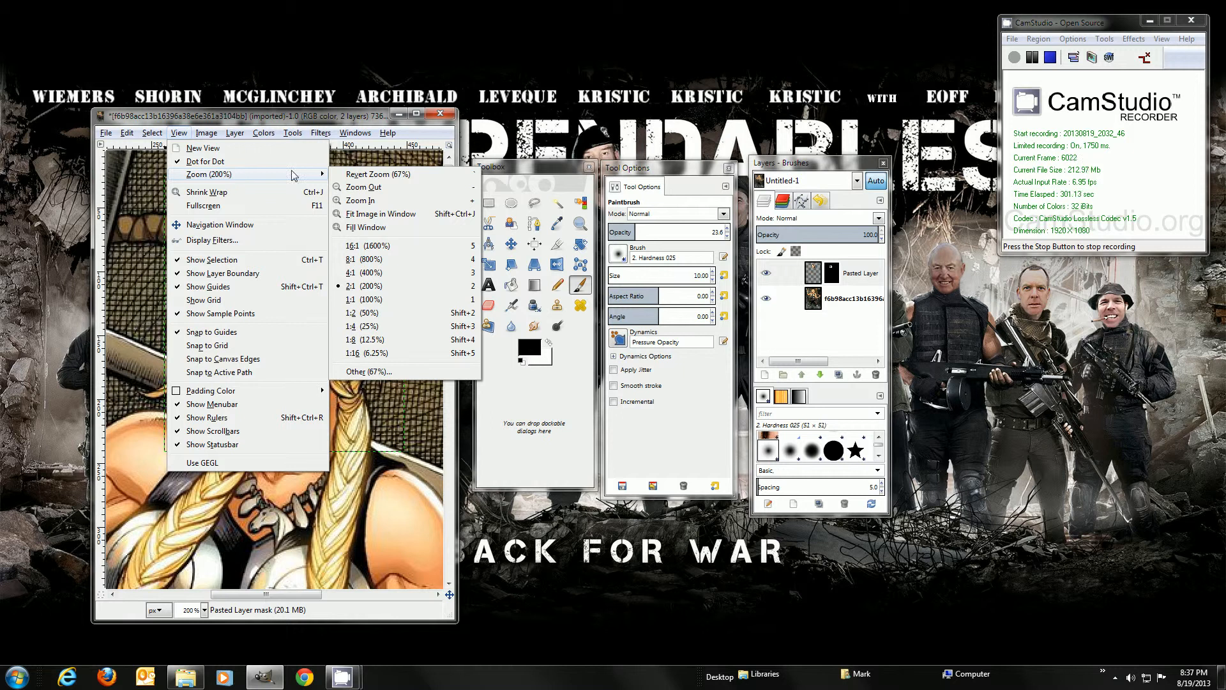
click(395, 272)
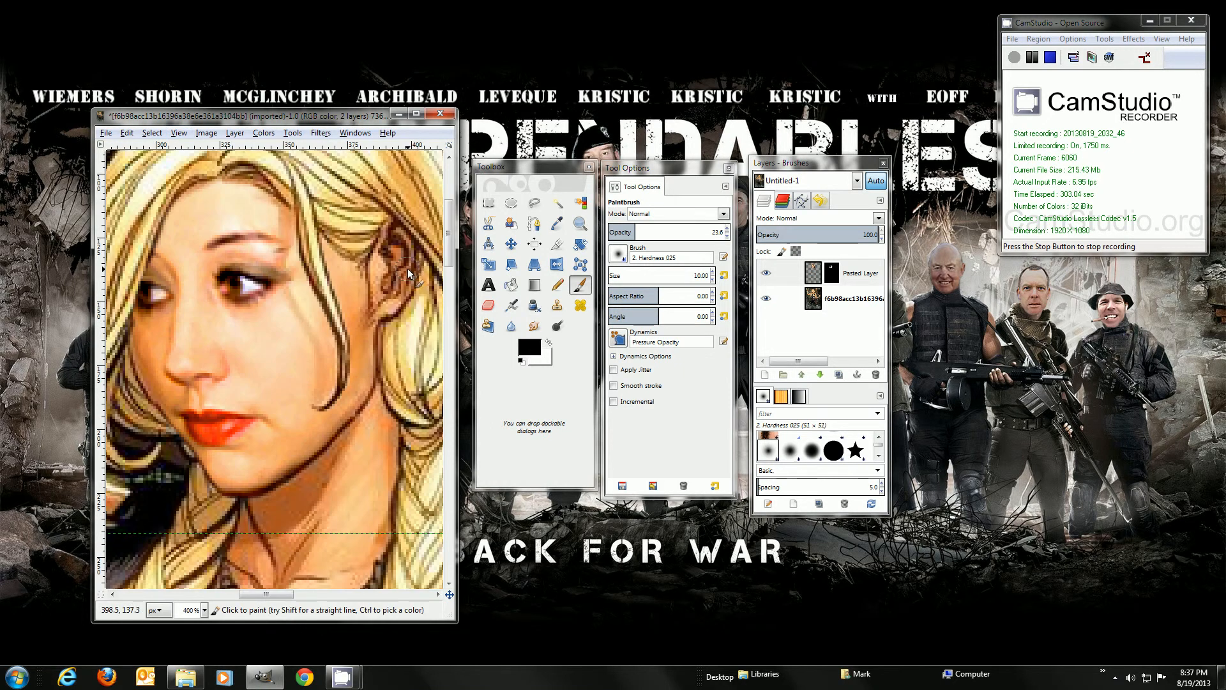
click(179, 134)
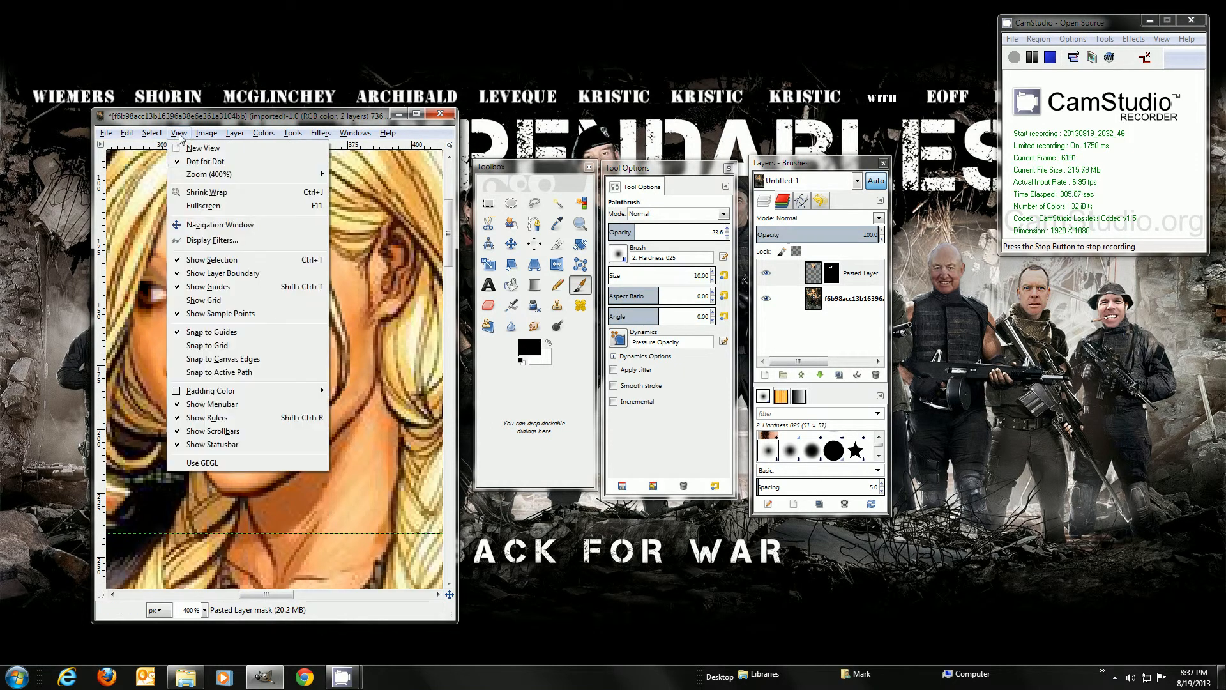
mouse_move(281, 177)
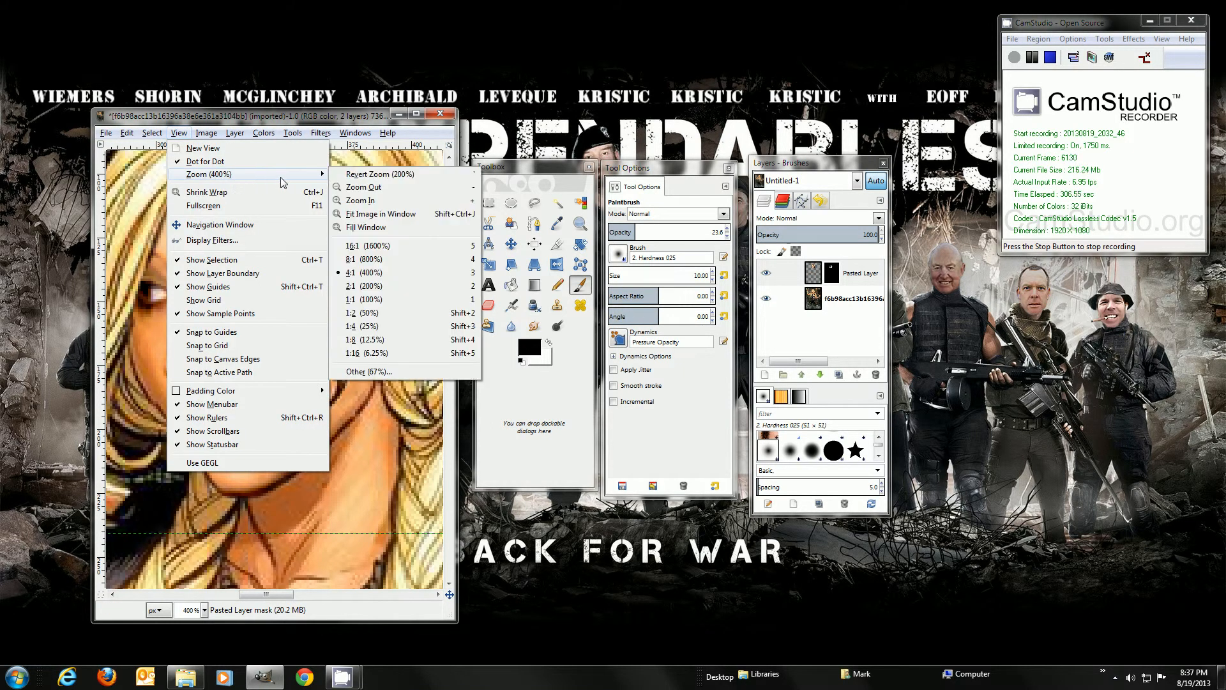
click(380, 175)
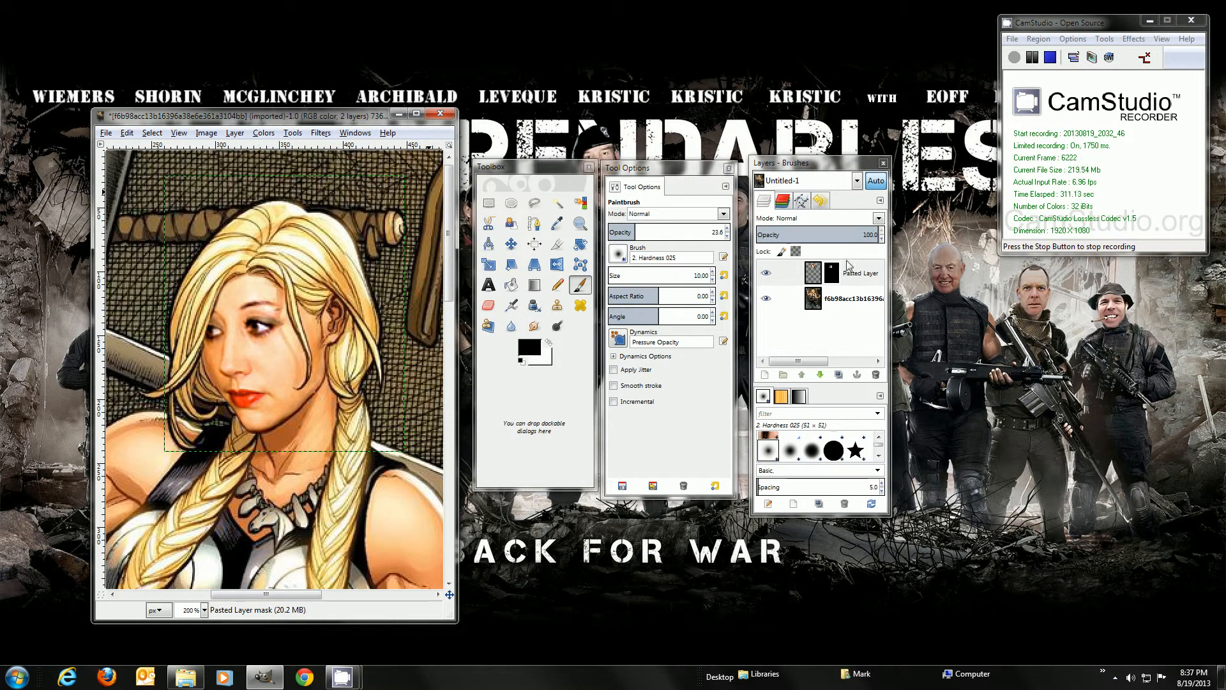
Step: With the layer mask active, set the Paintbrush to 2. Hardness 100, opacity 100 and size 20
click(837, 276)
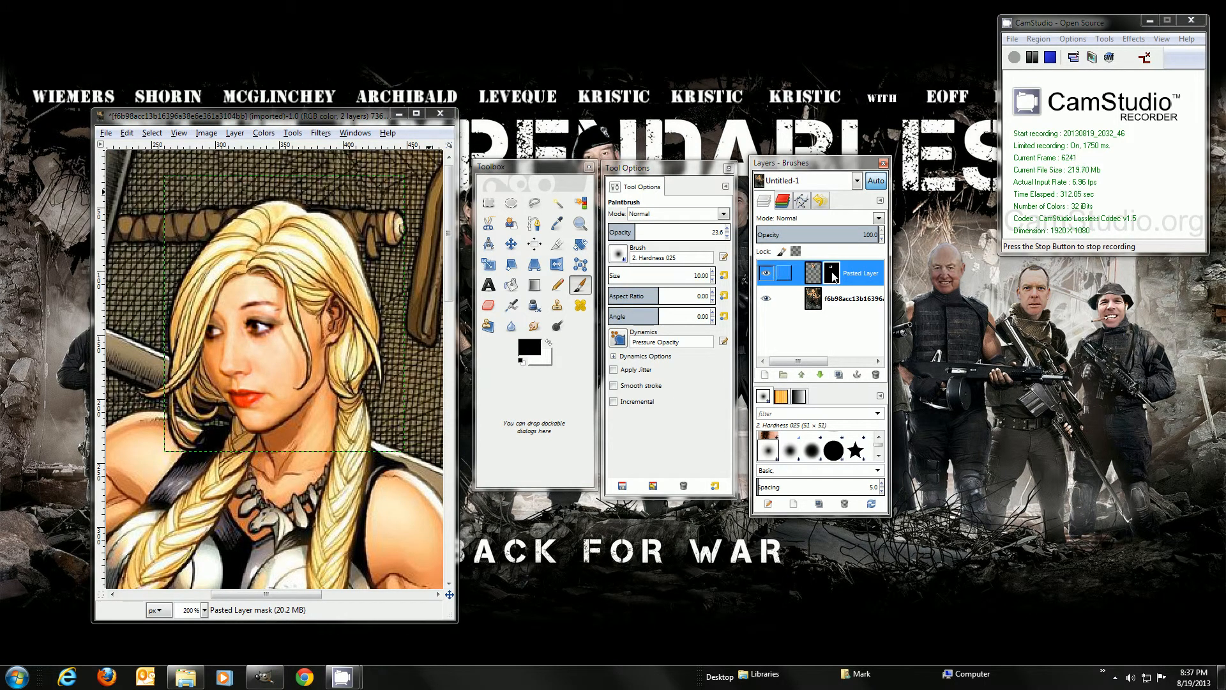
click(619, 256)
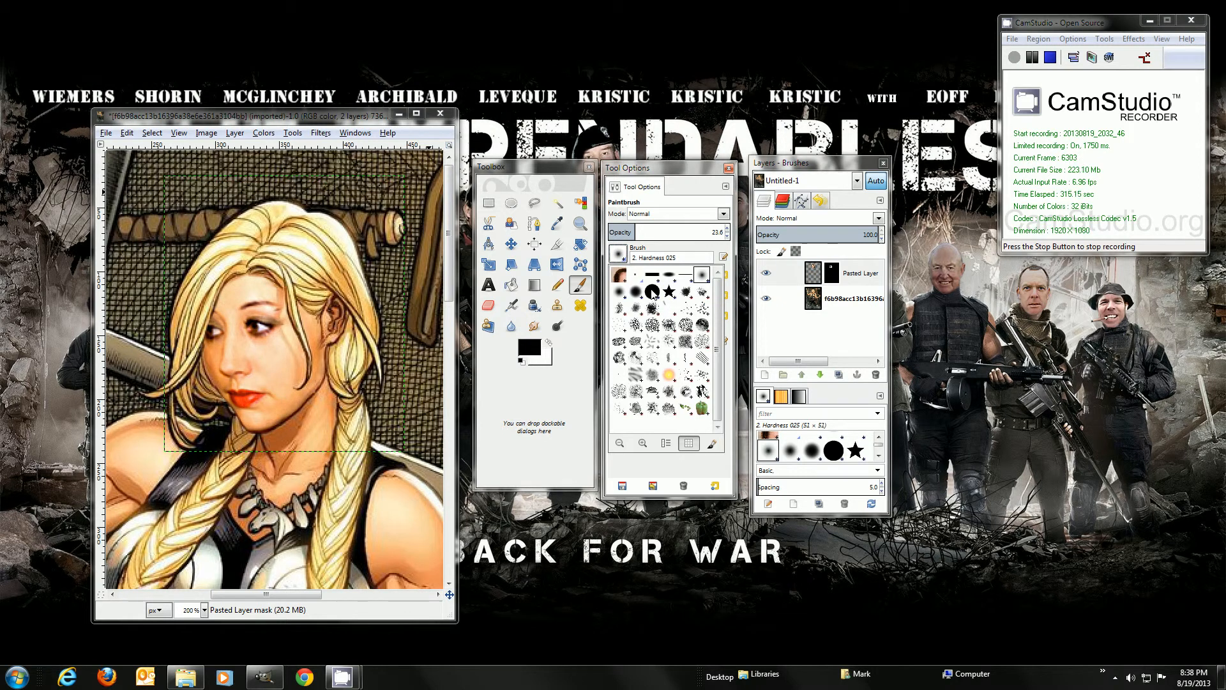
click(653, 292)
drag(634, 234, 759, 217)
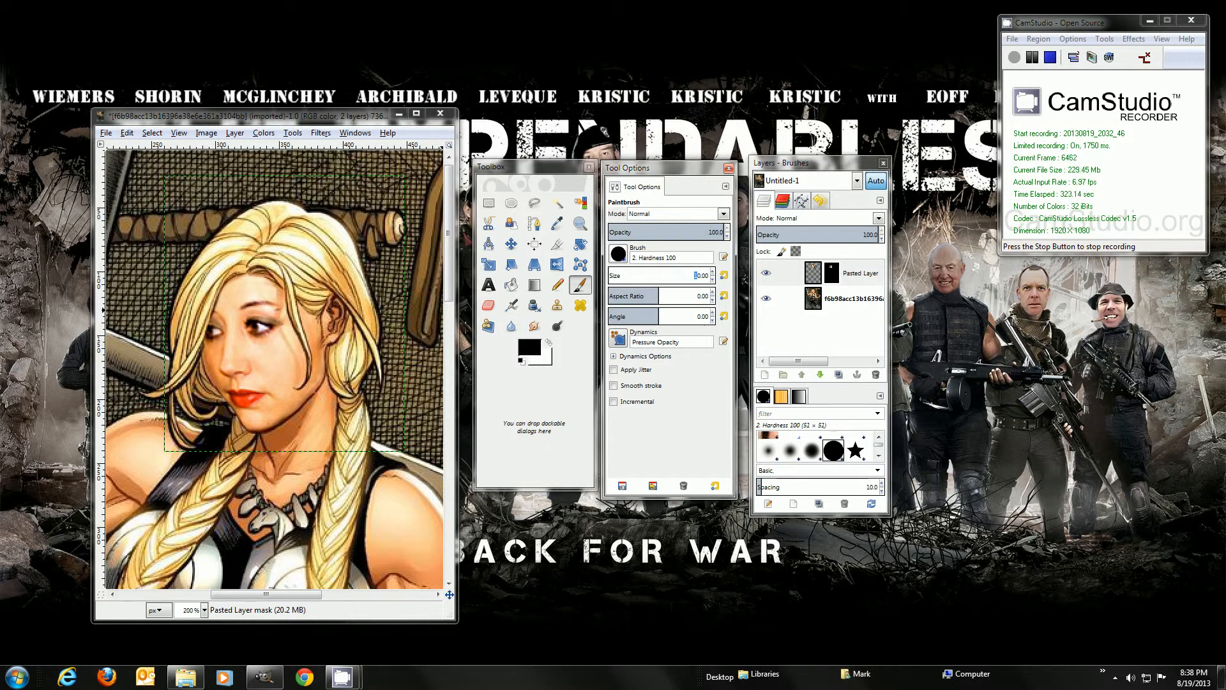
text(2)
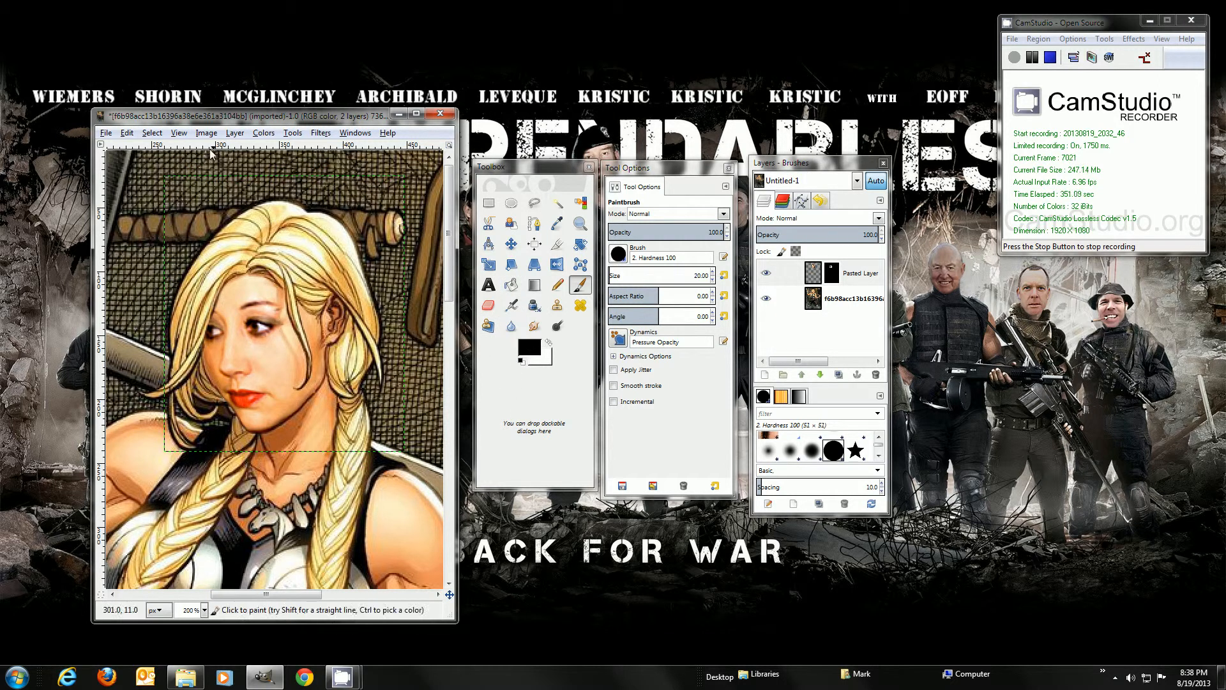
Step: Merge the masked pasted layer down into the comic image layer
click(178, 133)
mouse_move(263, 182)
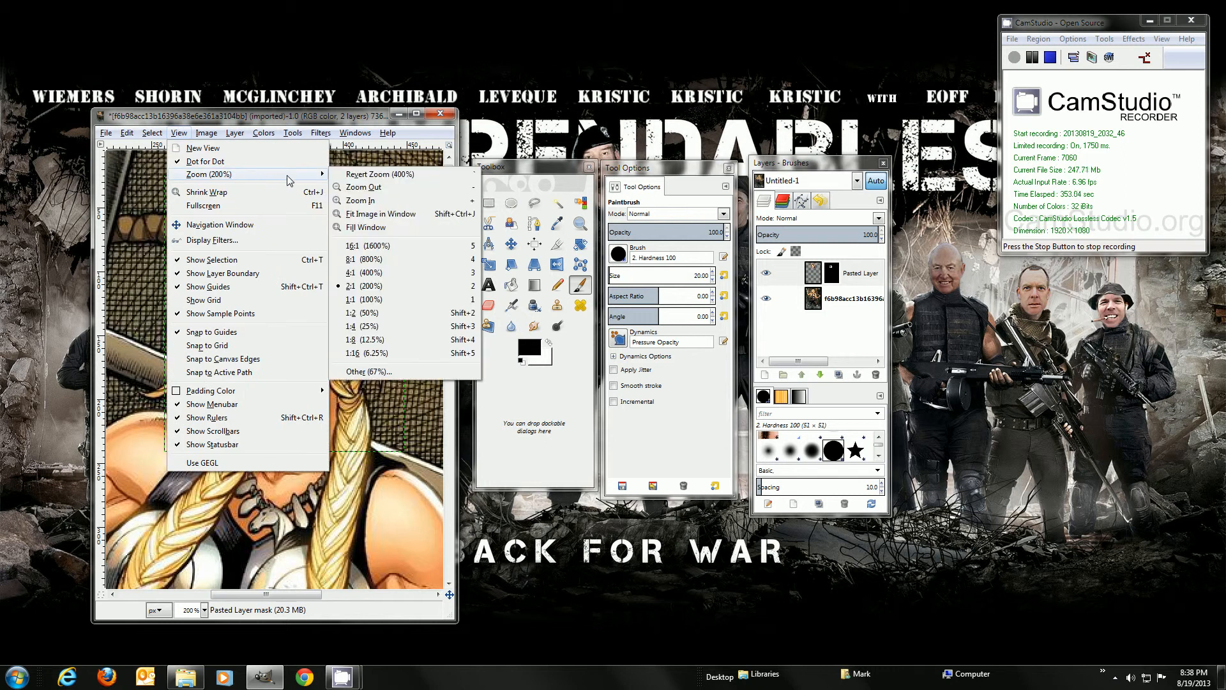
click(379, 179)
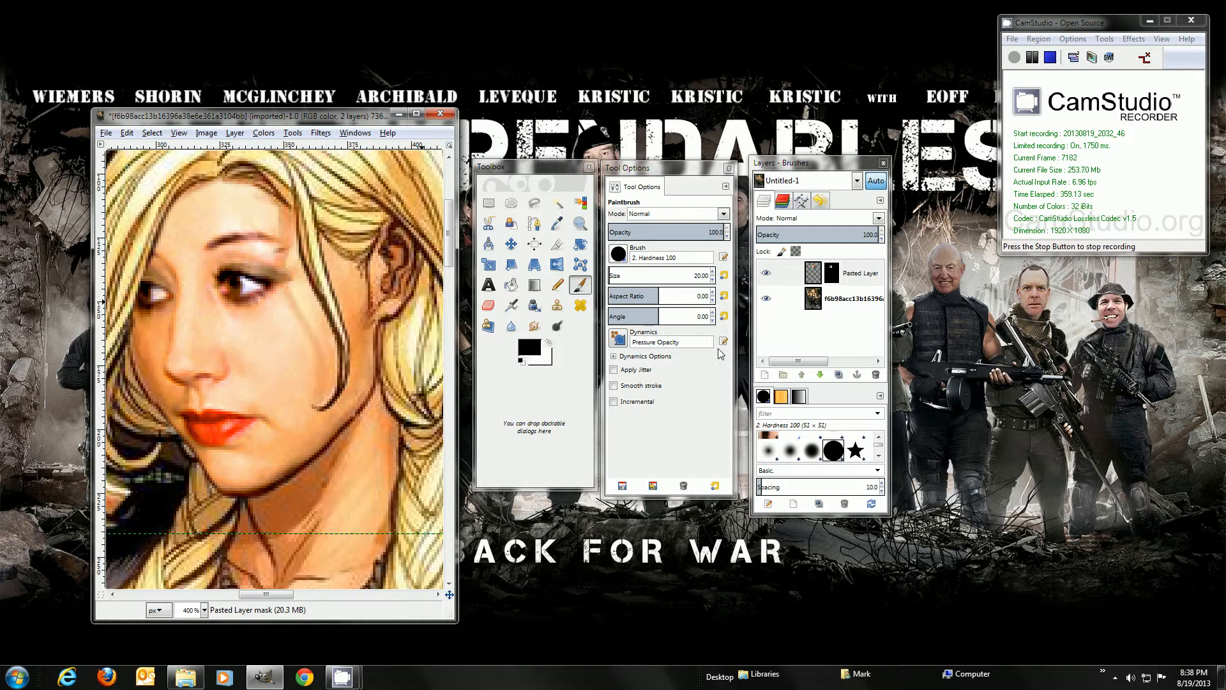
click(235, 134)
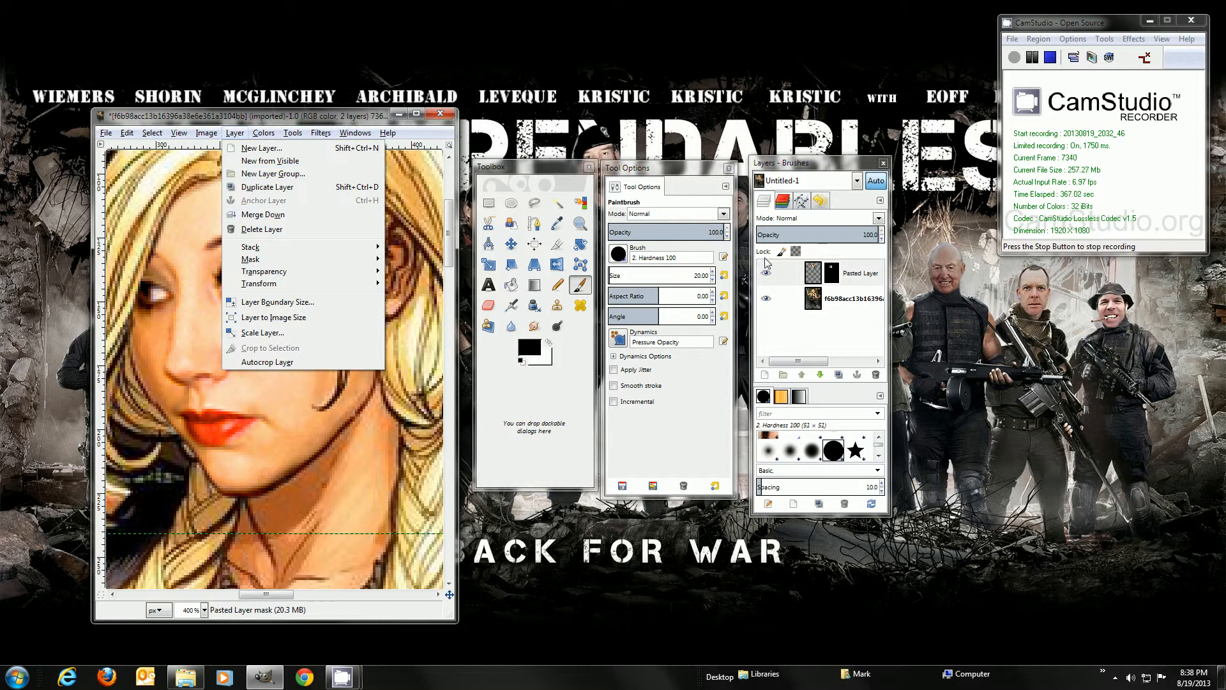
click(267, 216)
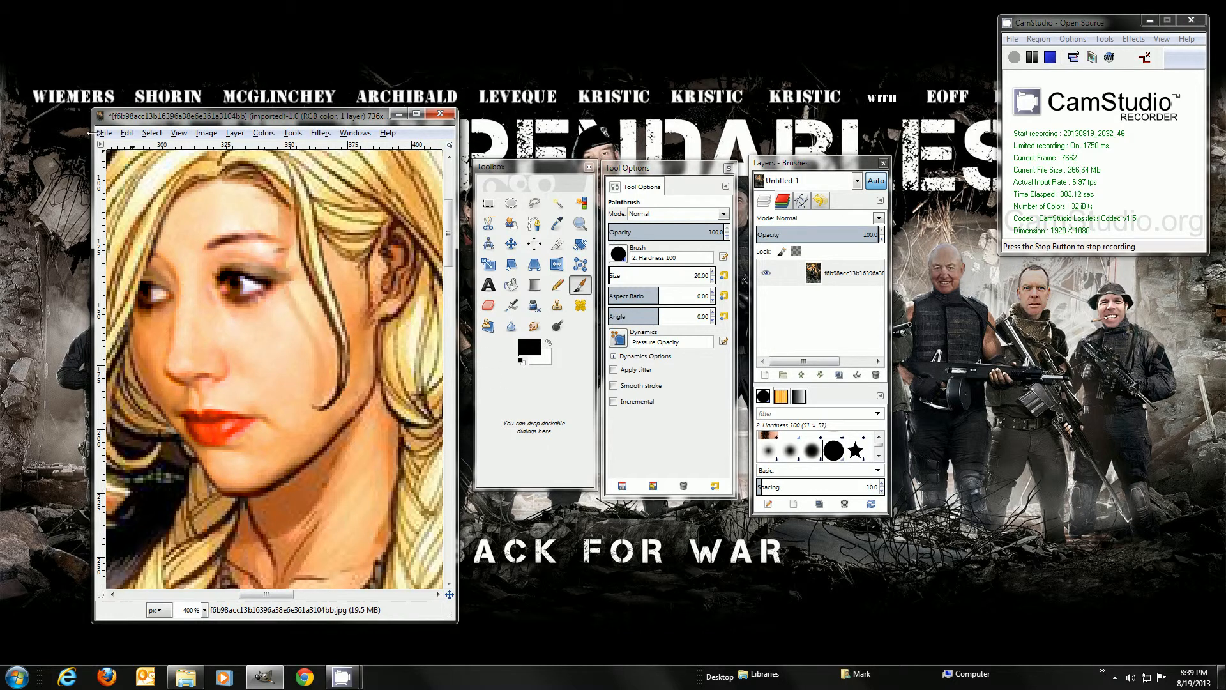
click(125, 134)
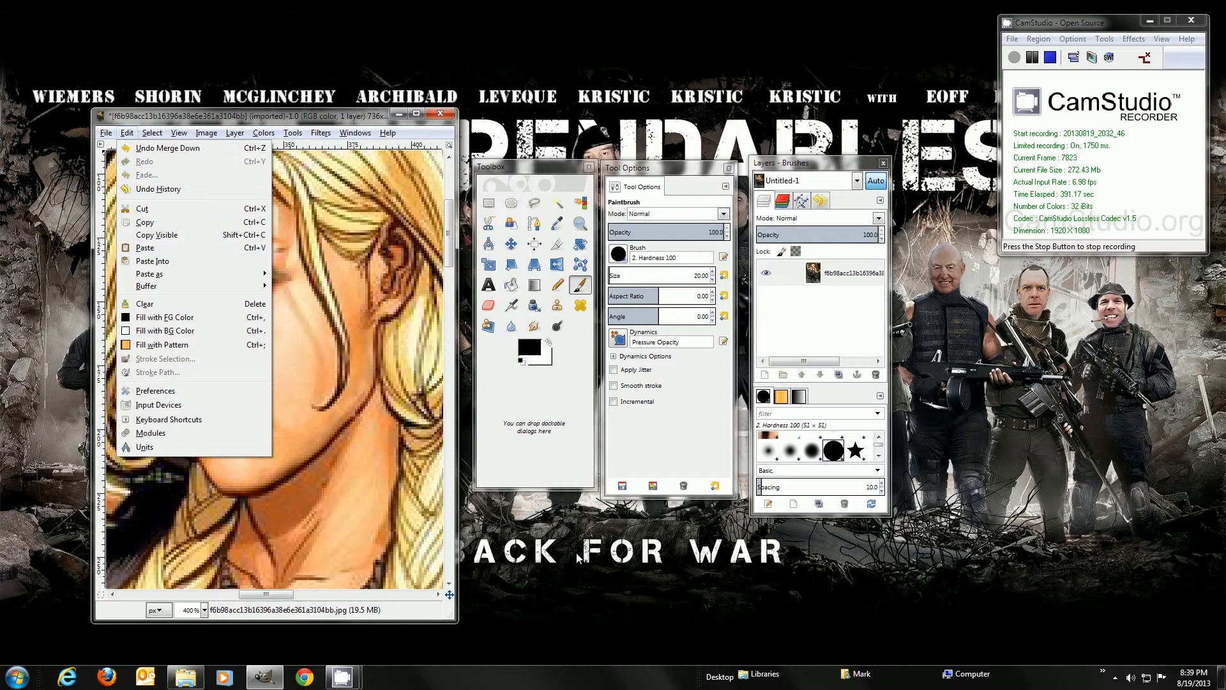
click(536, 521)
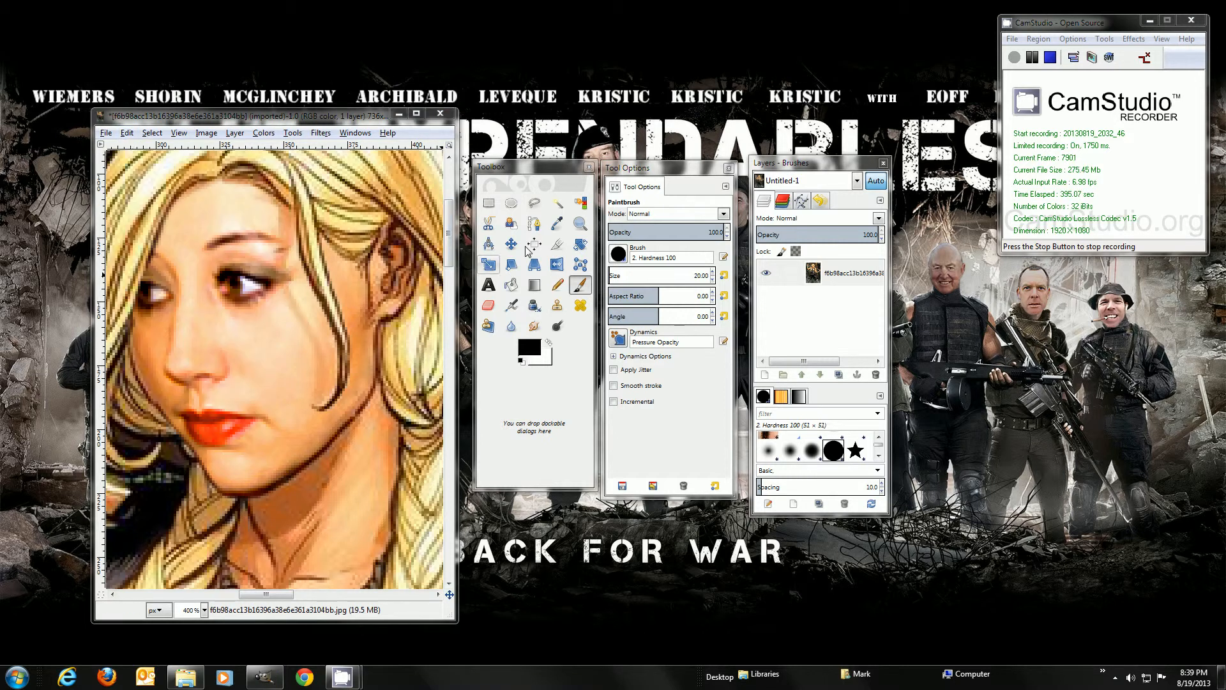
Step: Smudge the area between the outer eyebrow end and the hair using the 2. Hardness 050 brush at size 5 and reduced opacity
click(697, 278)
double_click(697, 277)
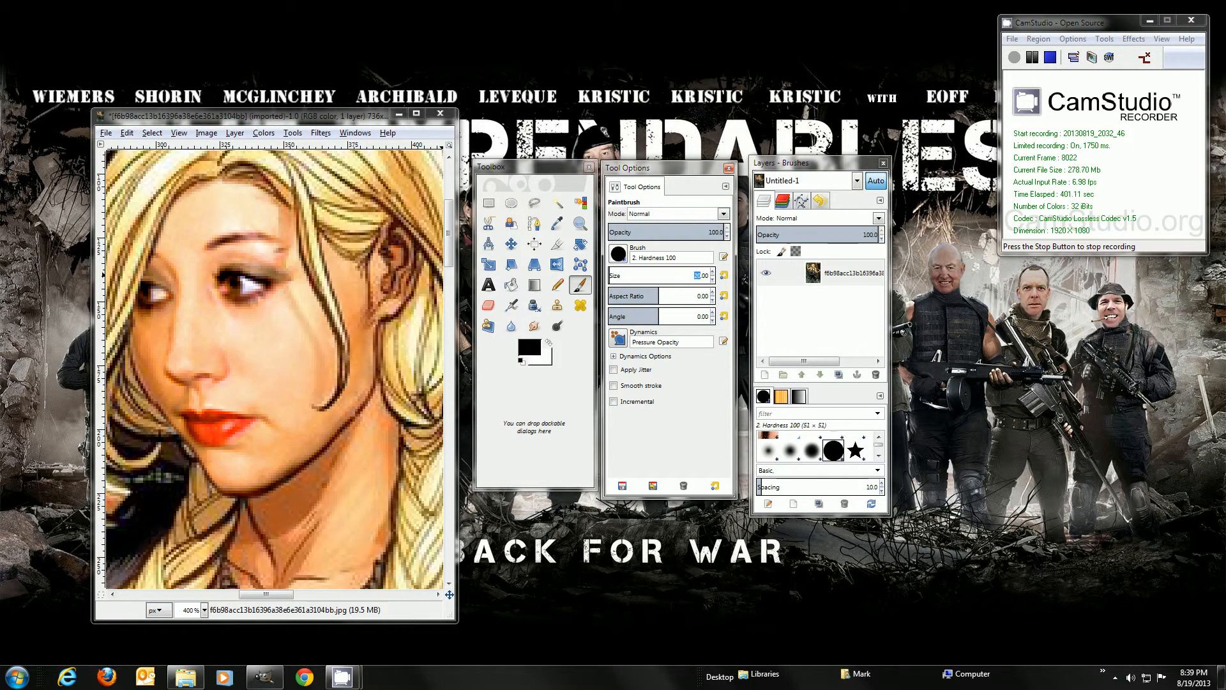
text(5)
click(626, 254)
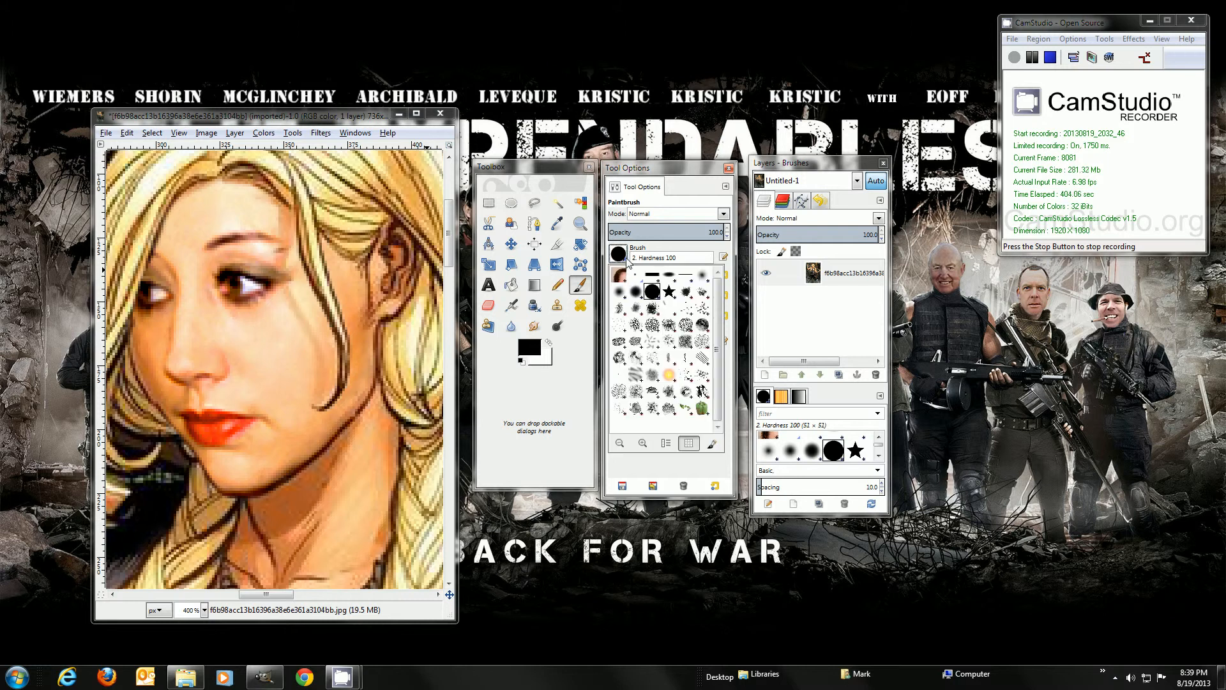
double_click(621, 294)
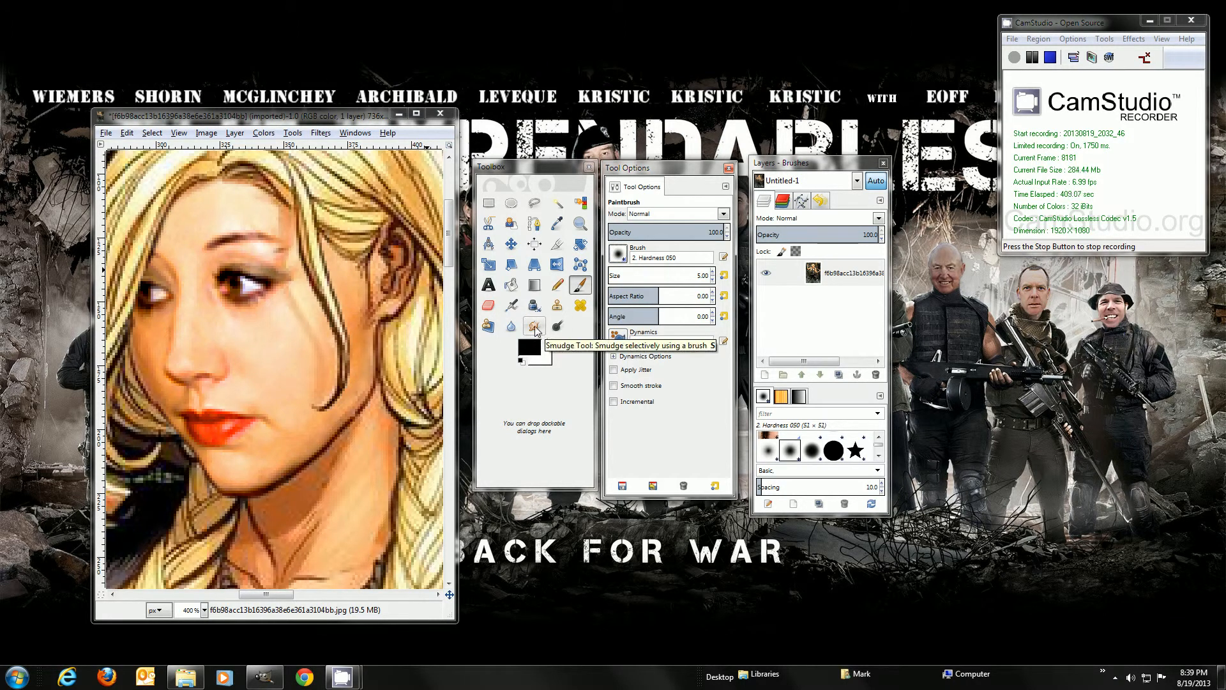
click(535, 327)
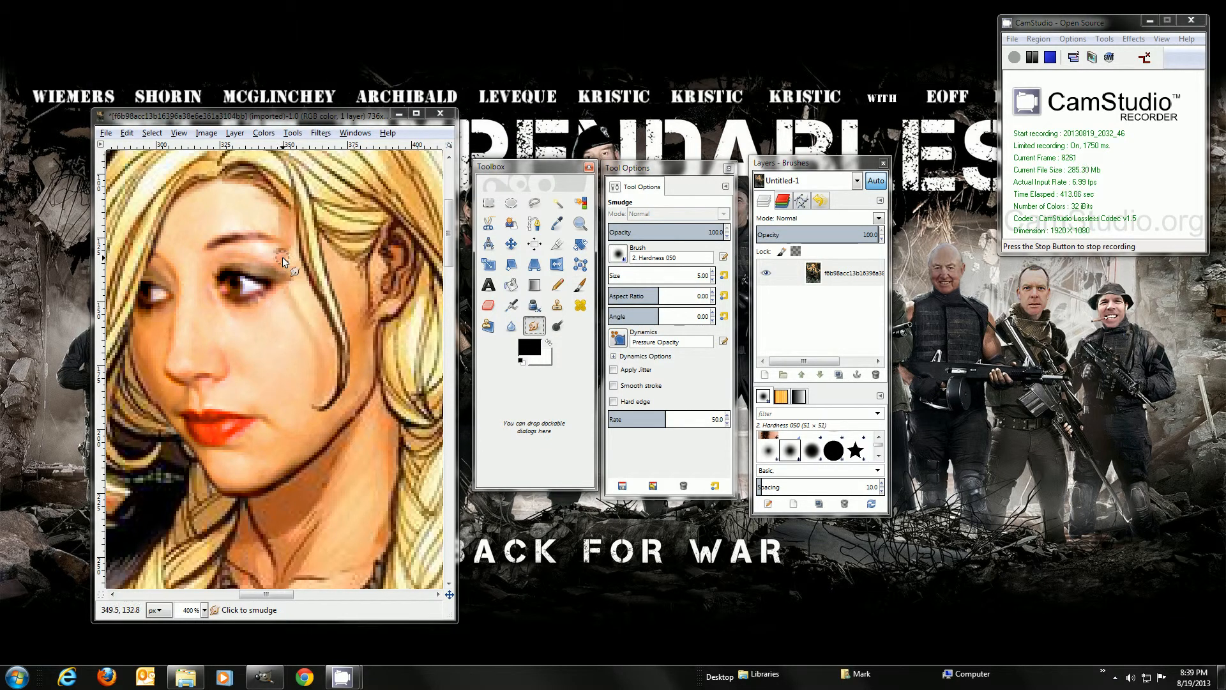
click(687, 231)
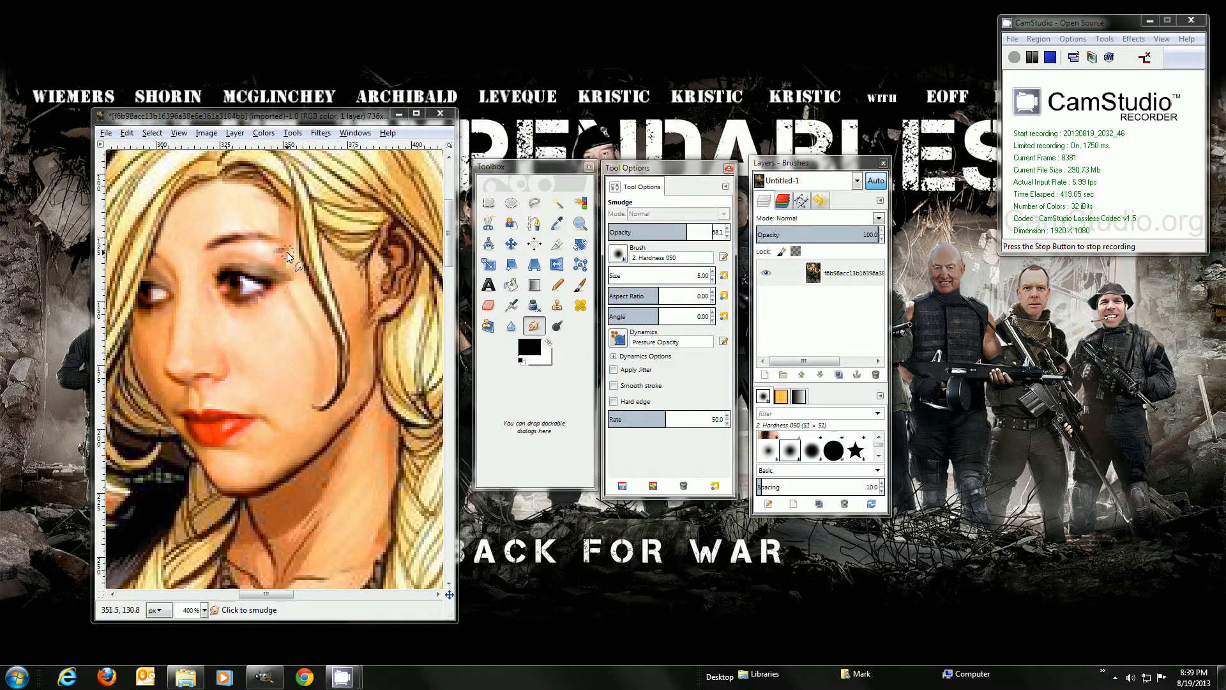
drag(281, 260, 282, 256)
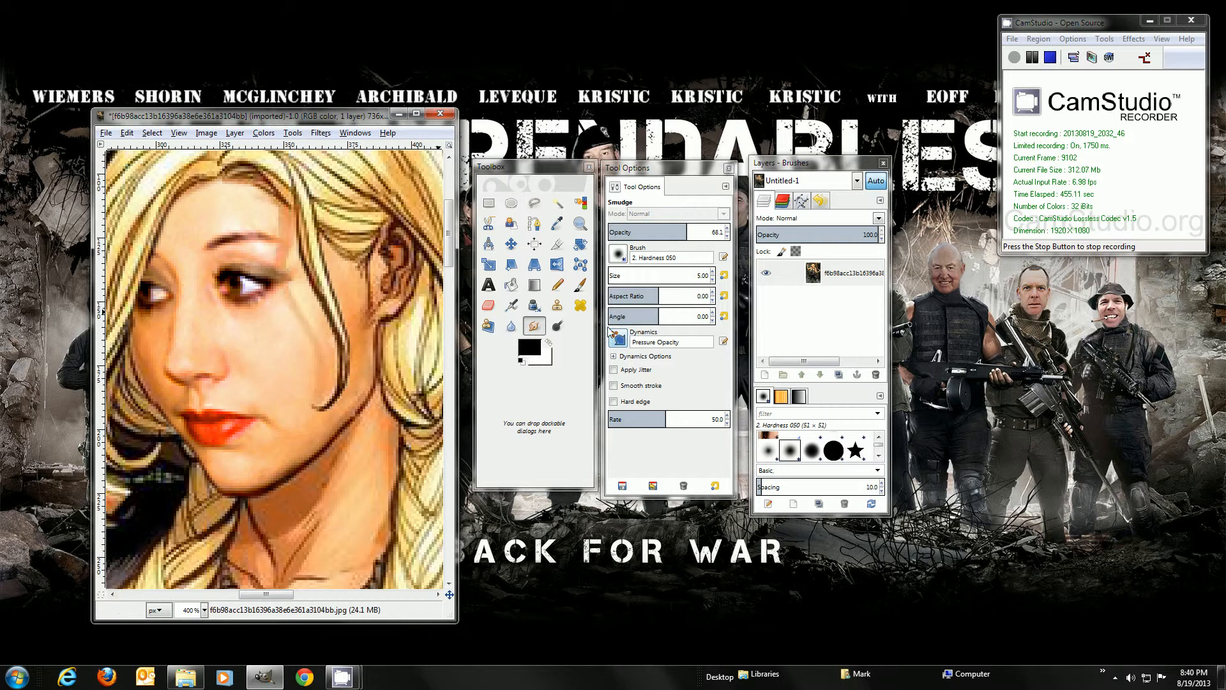
Step: Try brightening the white of the eye nearer the ear with the Dodge / Burn tool in Dodge mode, and undo the strokes
click(557, 326)
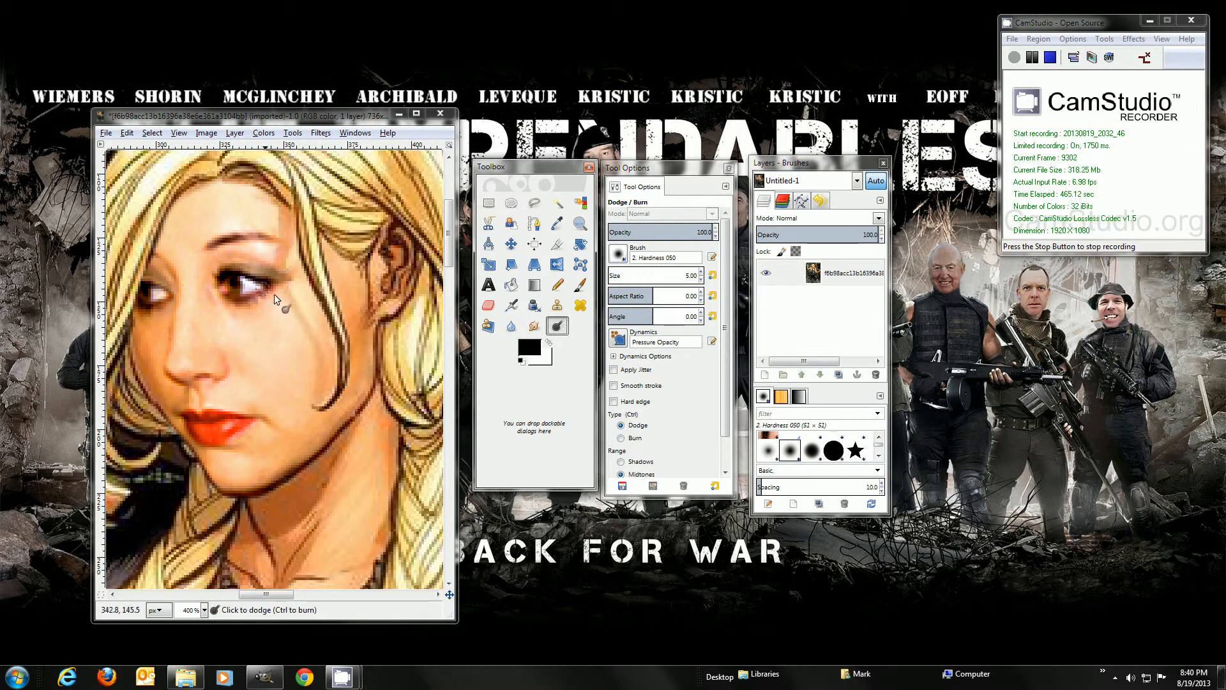
click(251, 288)
click(247, 288)
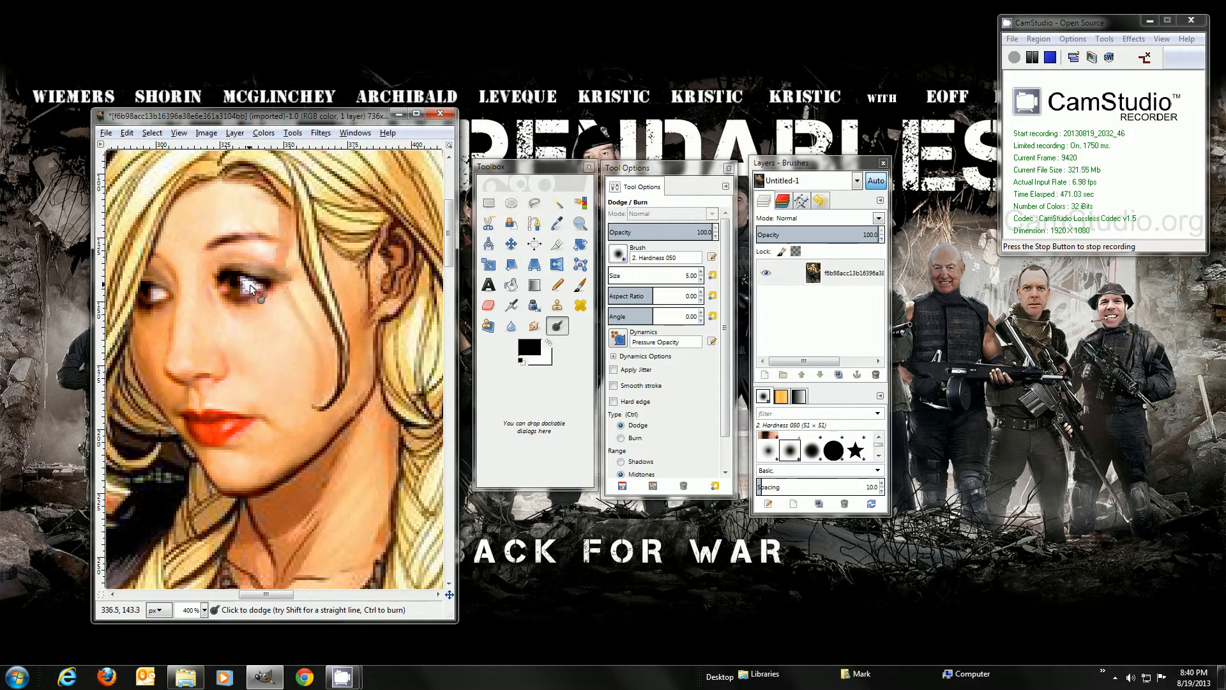
click(235, 287)
click(127, 133)
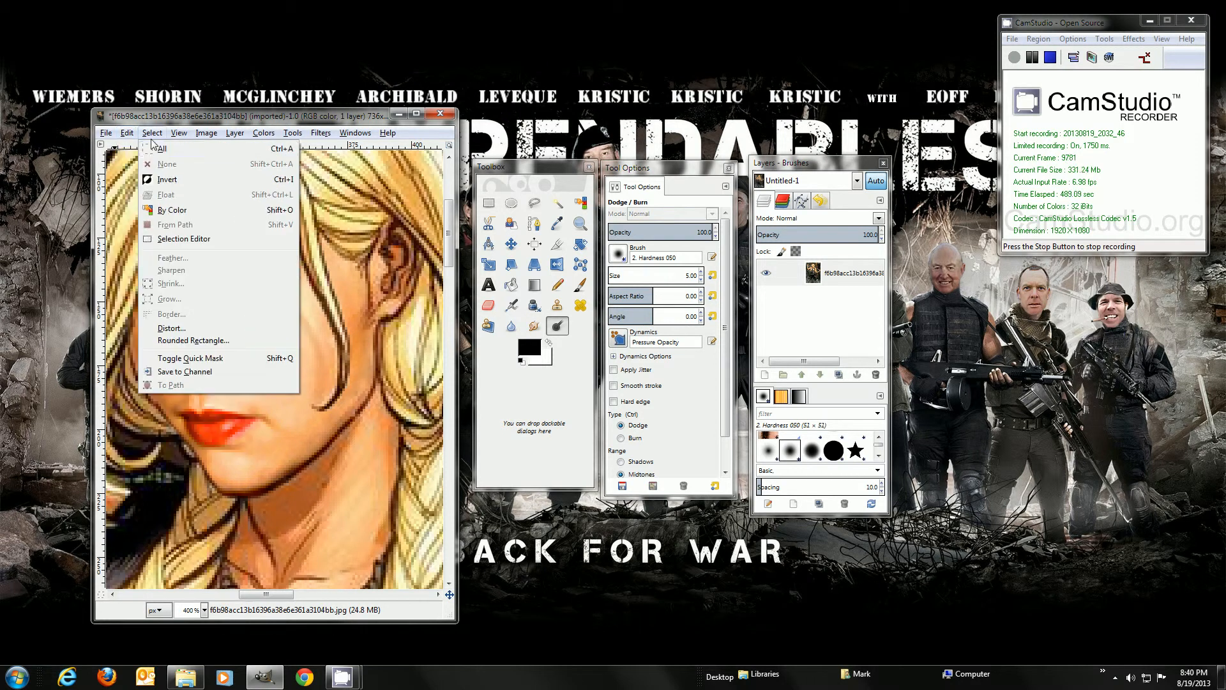
click(143, 151)
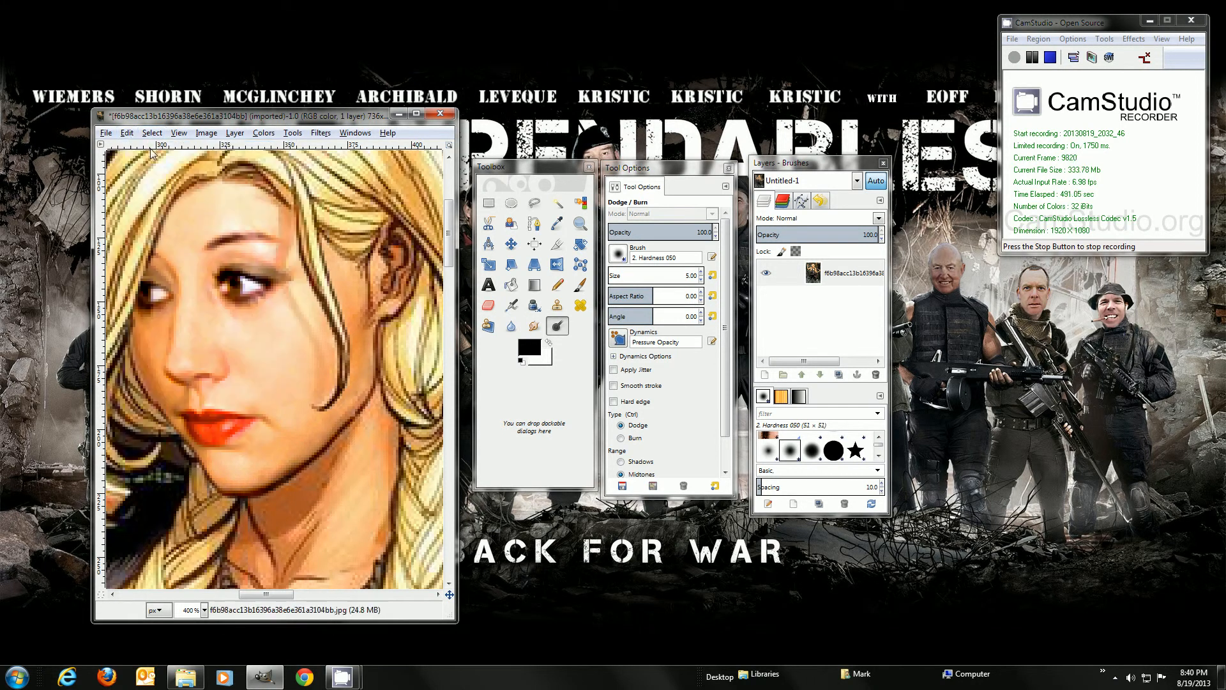
key(ctrl)
Step: Blur the skin from the cheek down to the chin with the Blur / Sharpen tool at size 30 and reduced opacity
drag(284, 598, 278, 598)
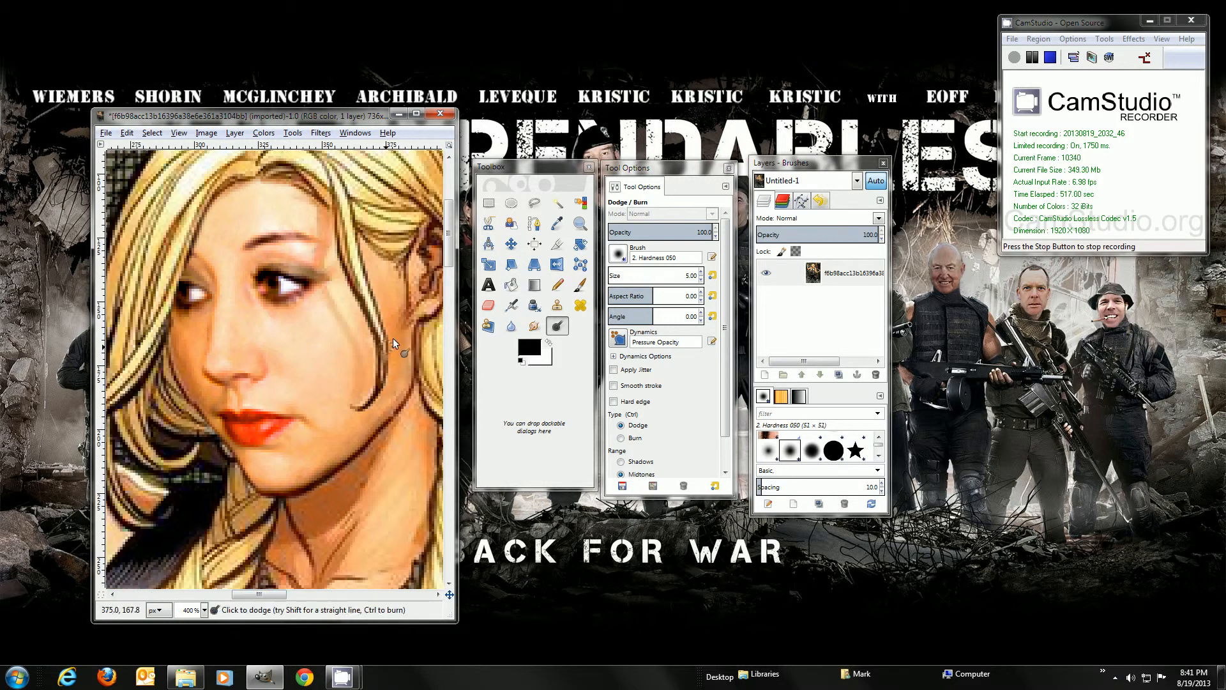
drag(448, 259, 447, 291)
drag(335, 280, 359, 318)
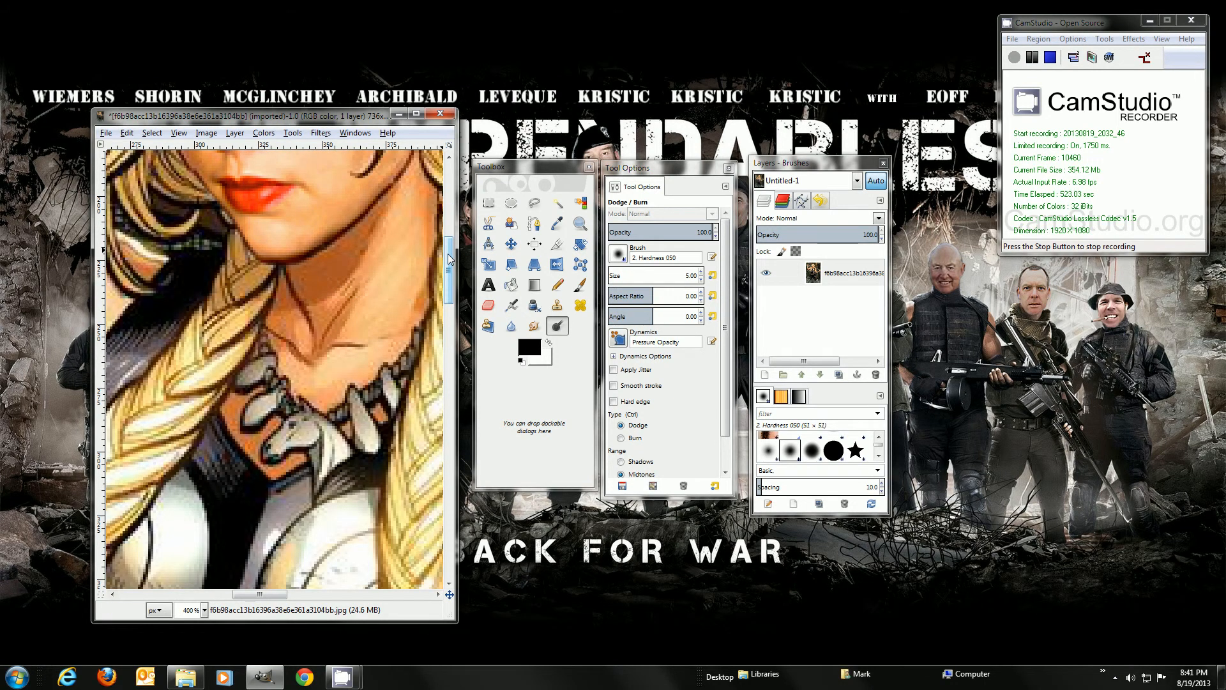
drag(451, 259, 458, 223)
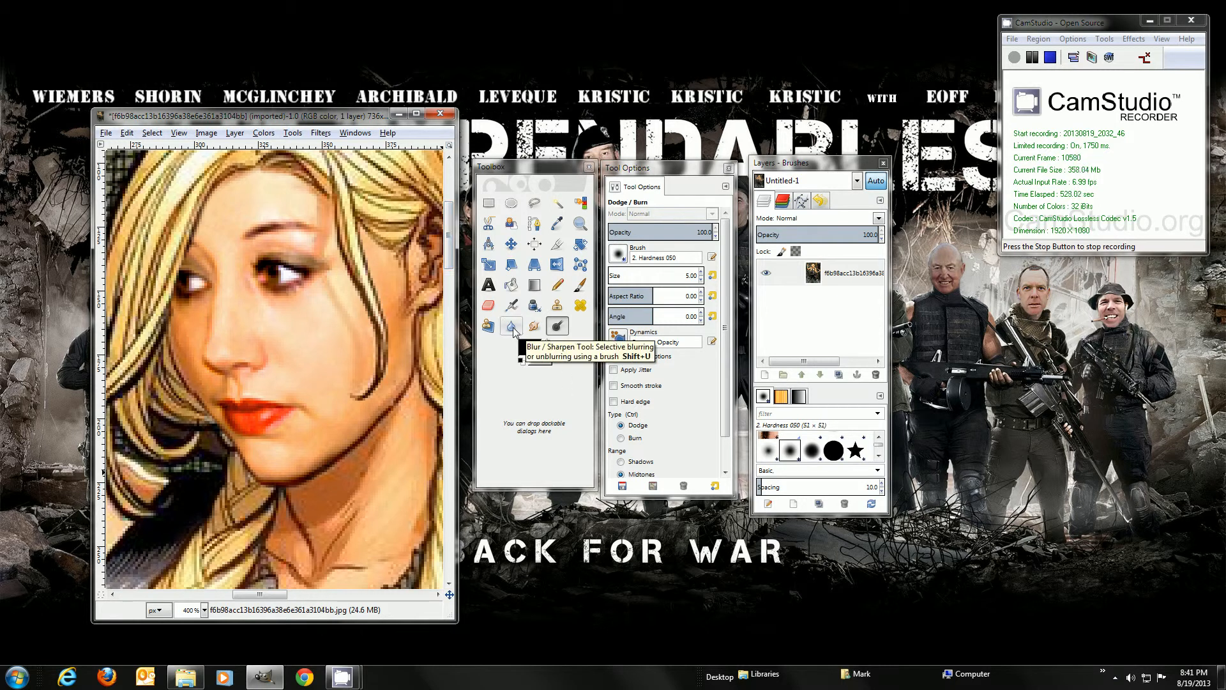
click(512, 327)
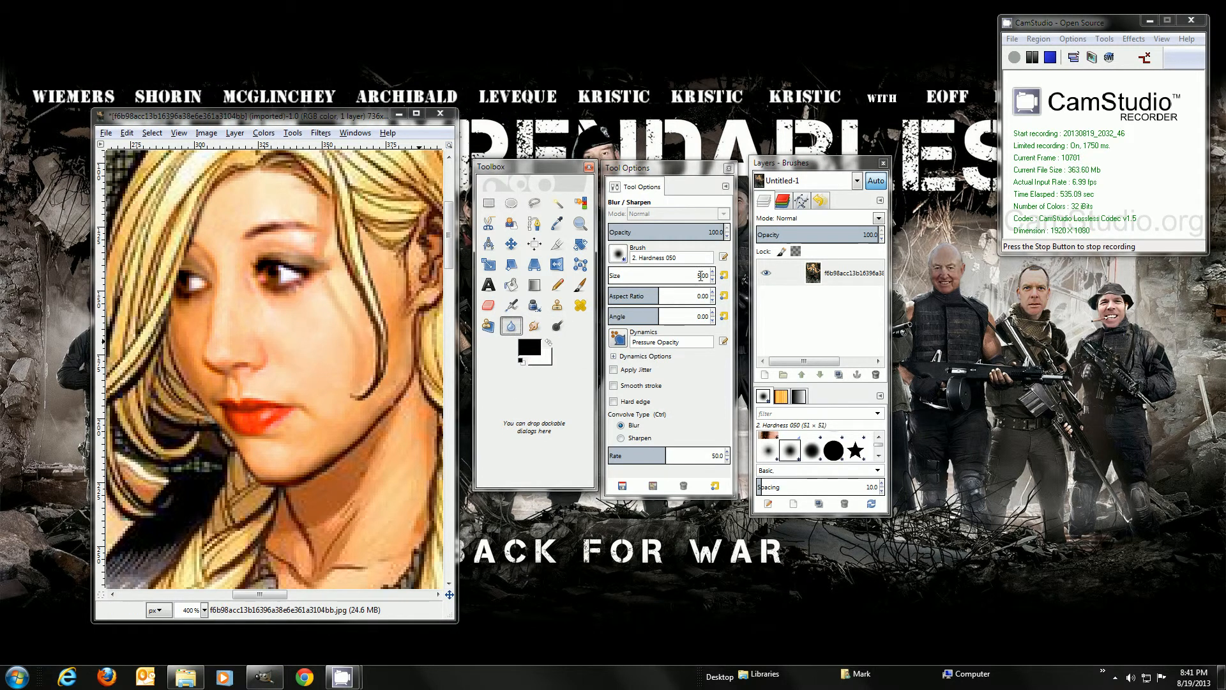
drag(701, 276, 671, 279)
text(30)
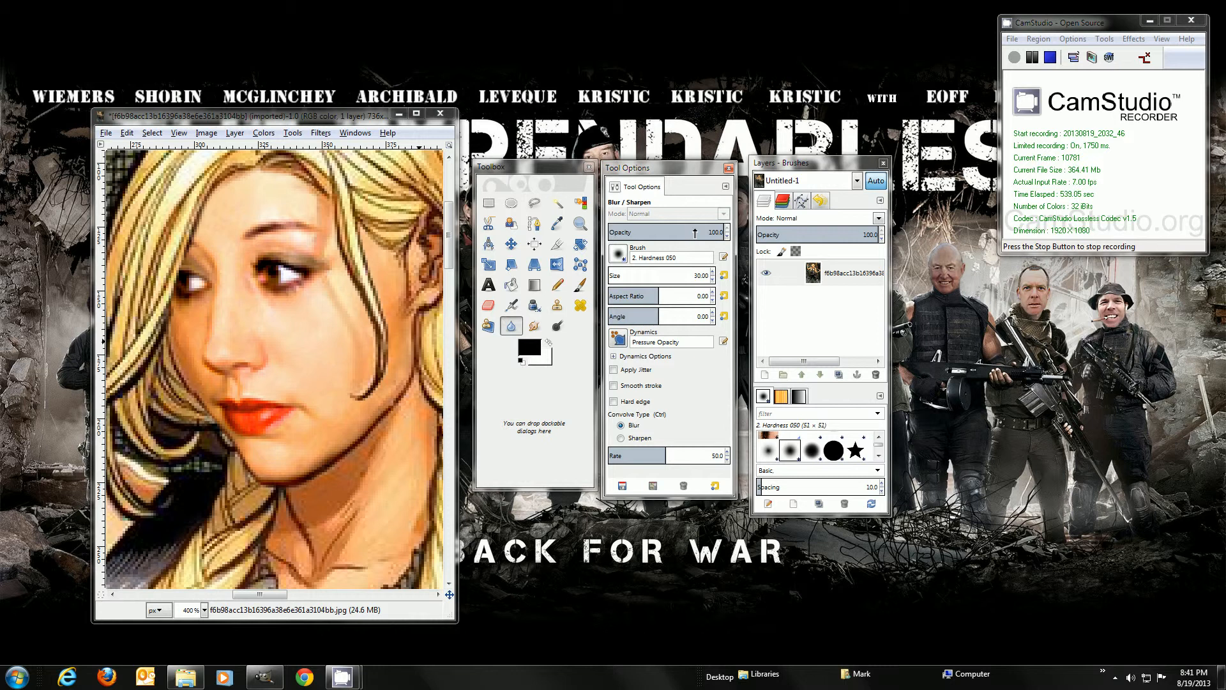
click(669, 230)
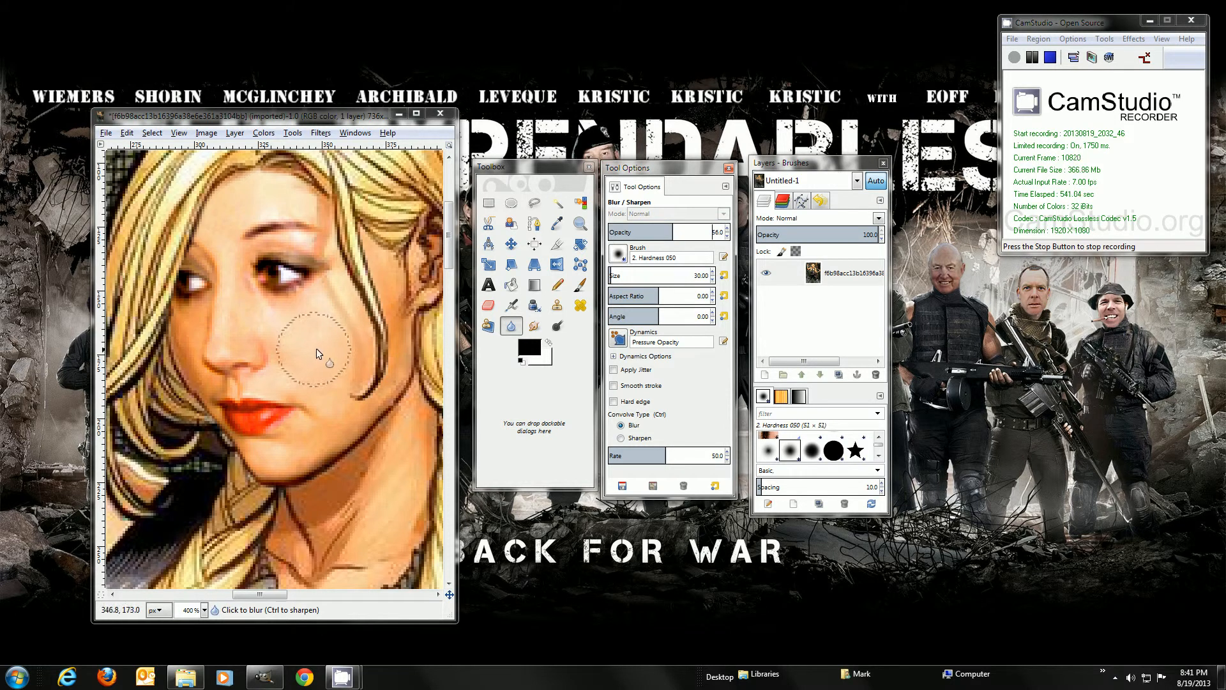
mouse_move(304, 339)
mouse_down()
mouse_move(324, 336)
mouse_move(328, 360)
mouse_move(301, 442)
mouse_up()
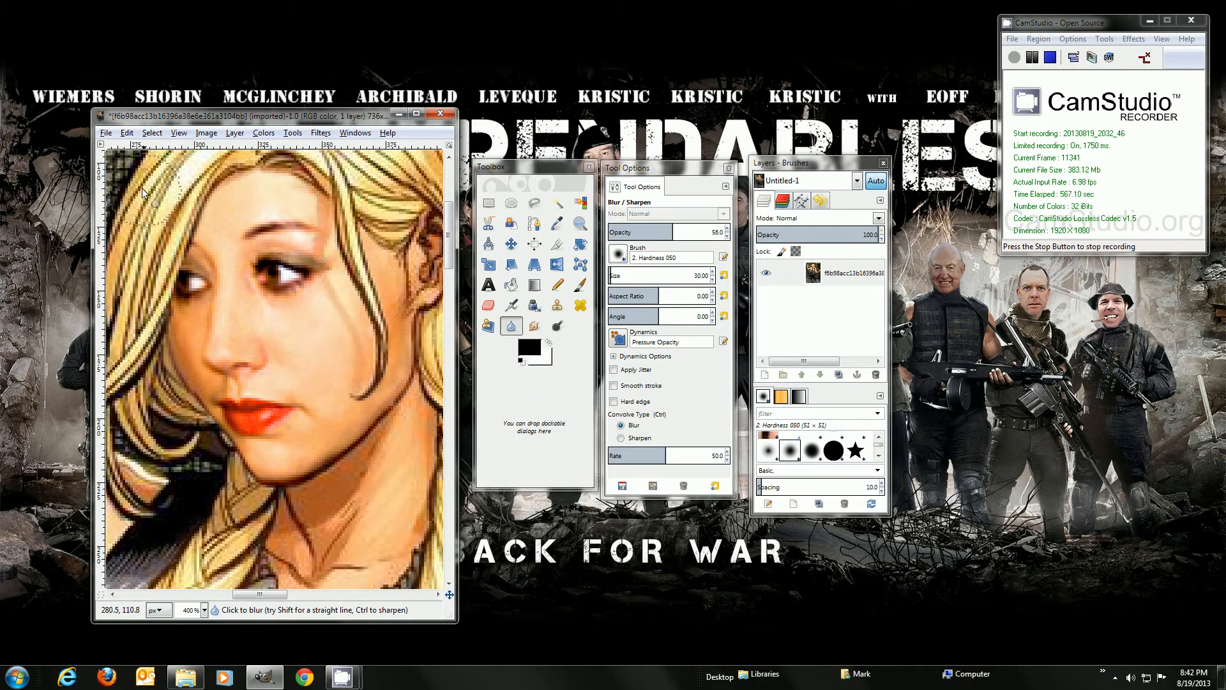
Step: Begin exporting the finished composite image
click(178, 133)
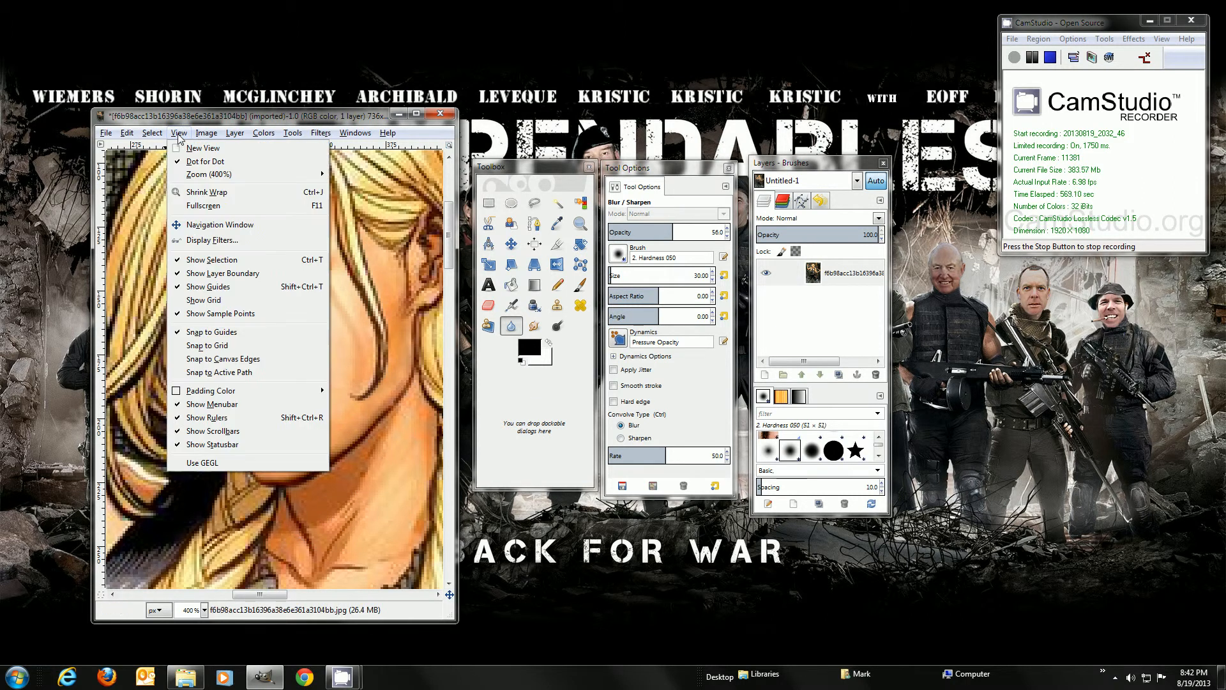
mouse_move(219, 176)
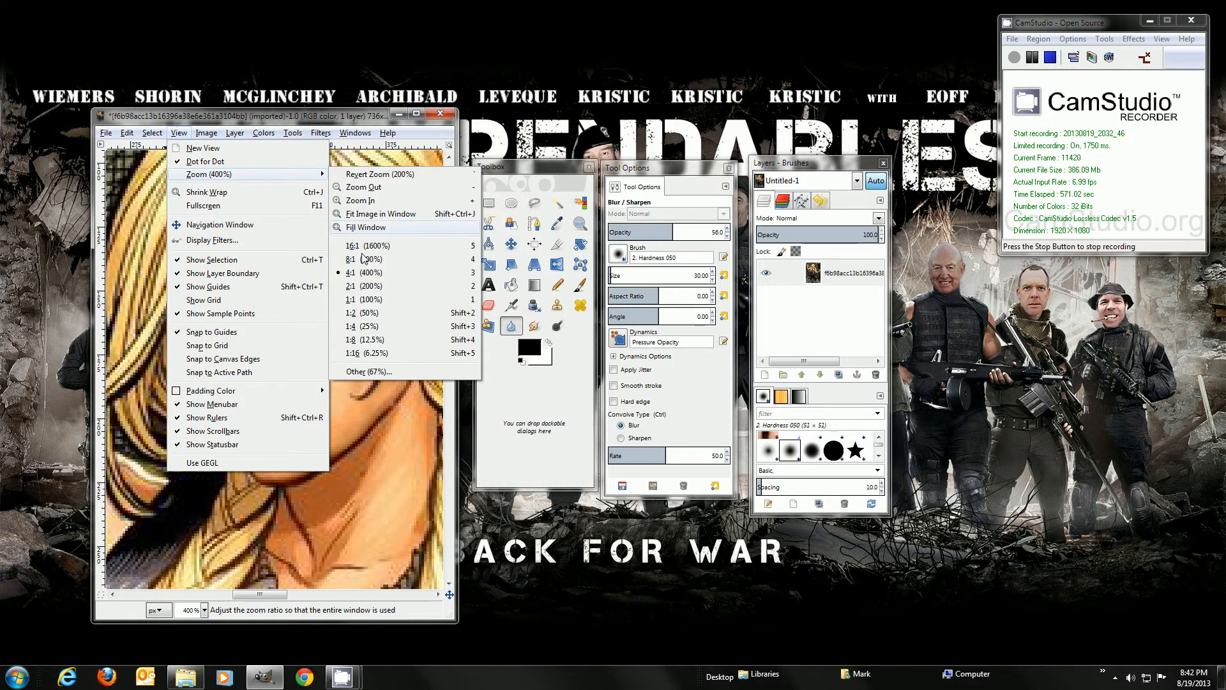
click(382, 373)
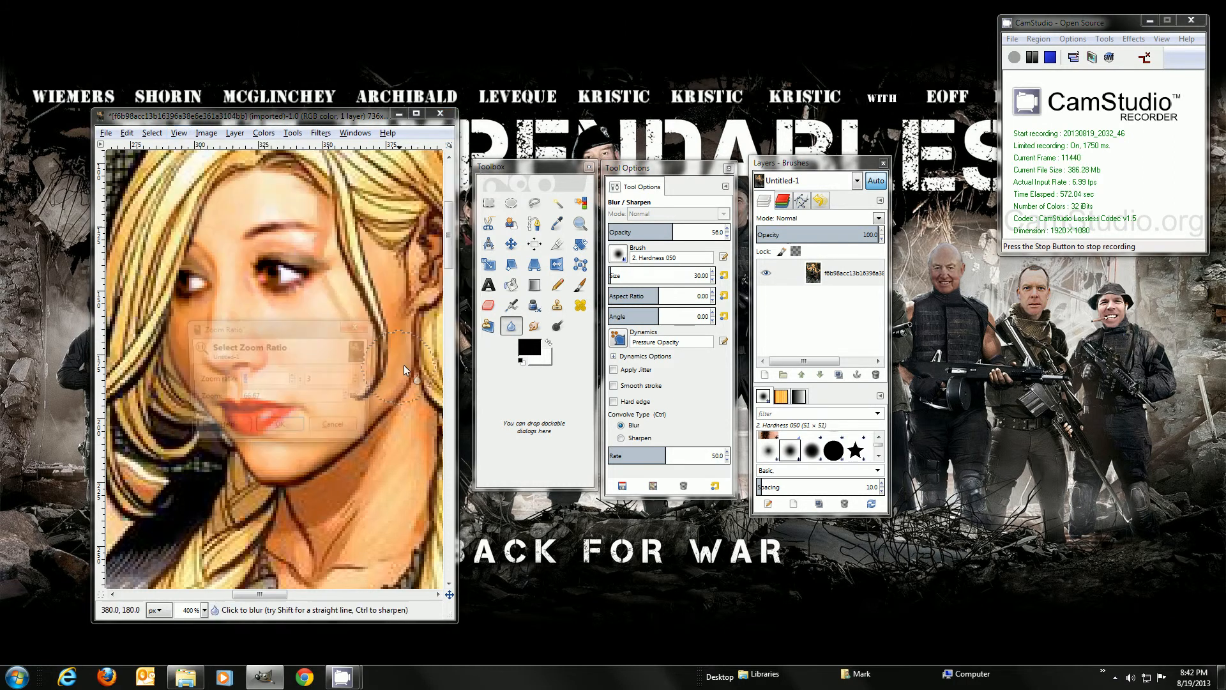
click(282, 432)
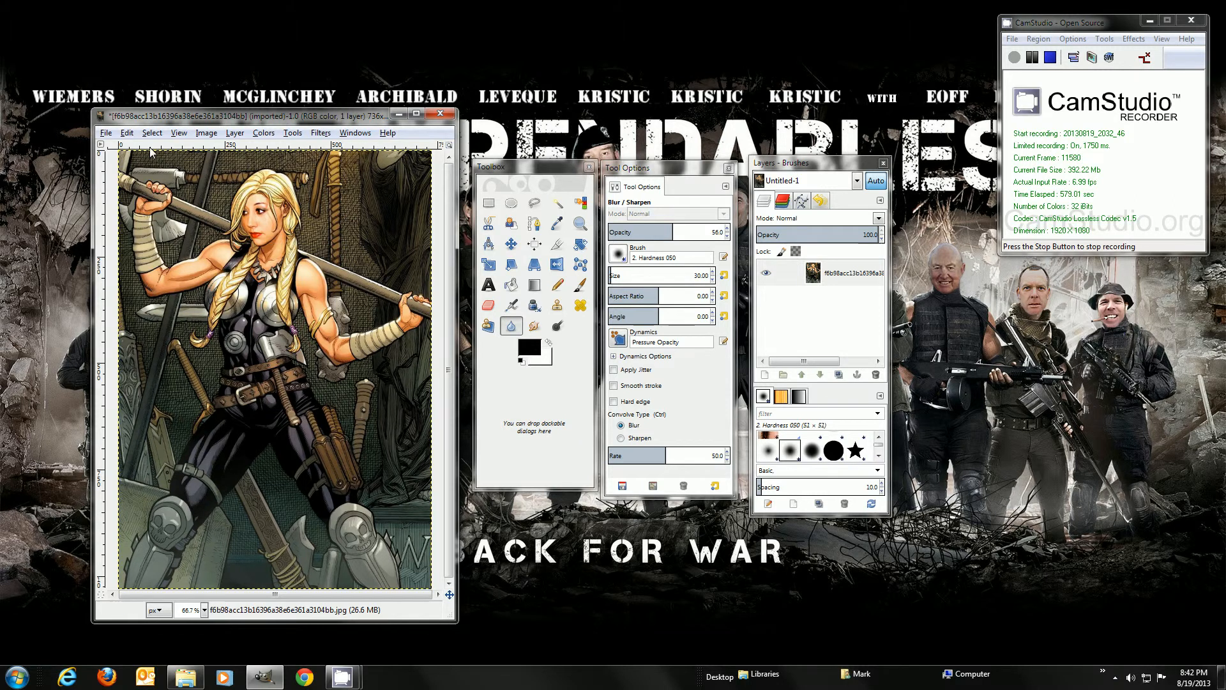
click(110, 134)
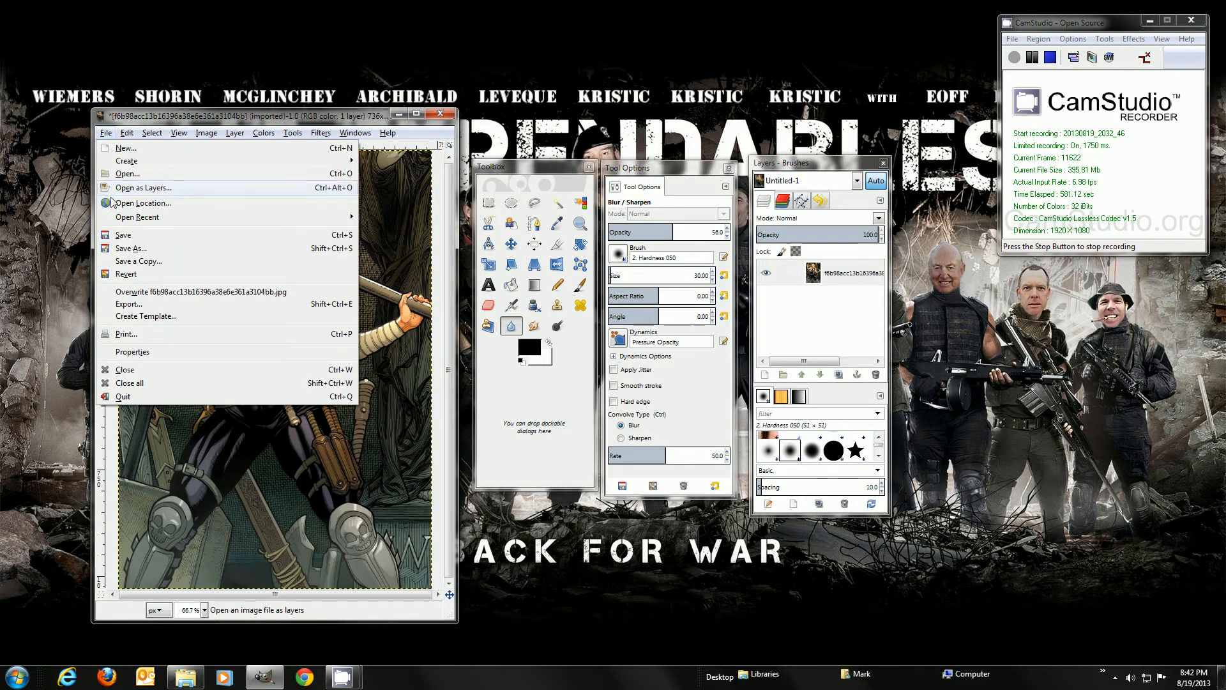
click(130, 305)
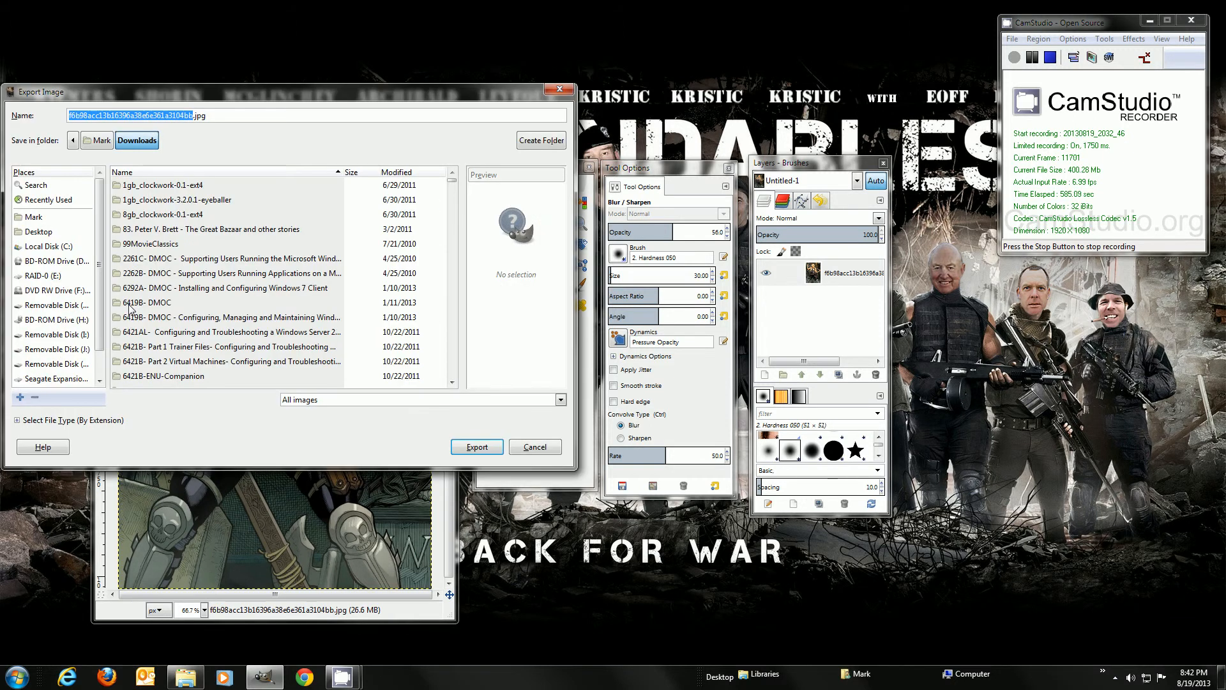